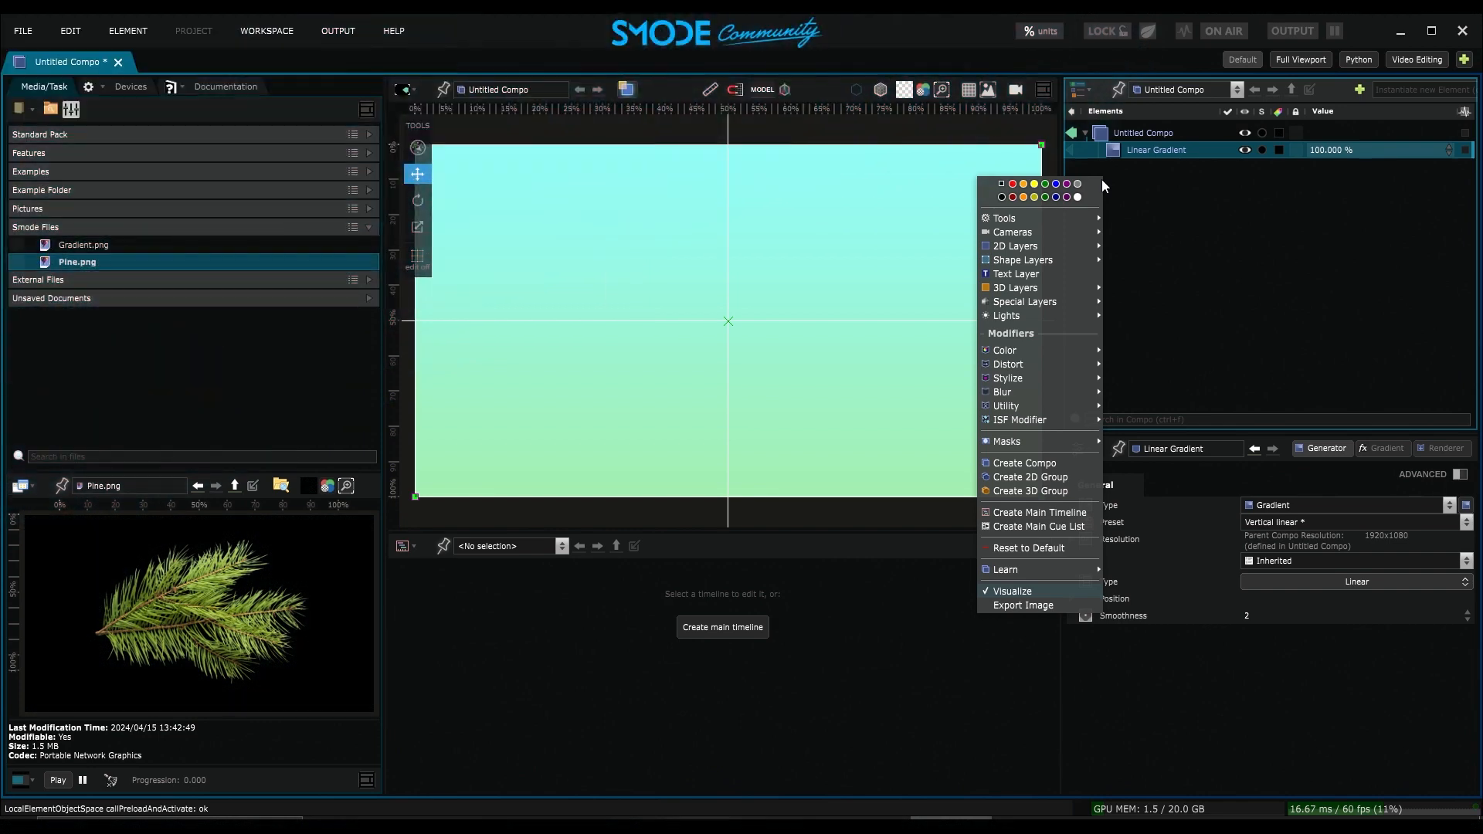
# Step: Add a Sphere 3D layer to the composition and switch the viewport to the 3D view
pyautogui.moveTo(1038, 289)
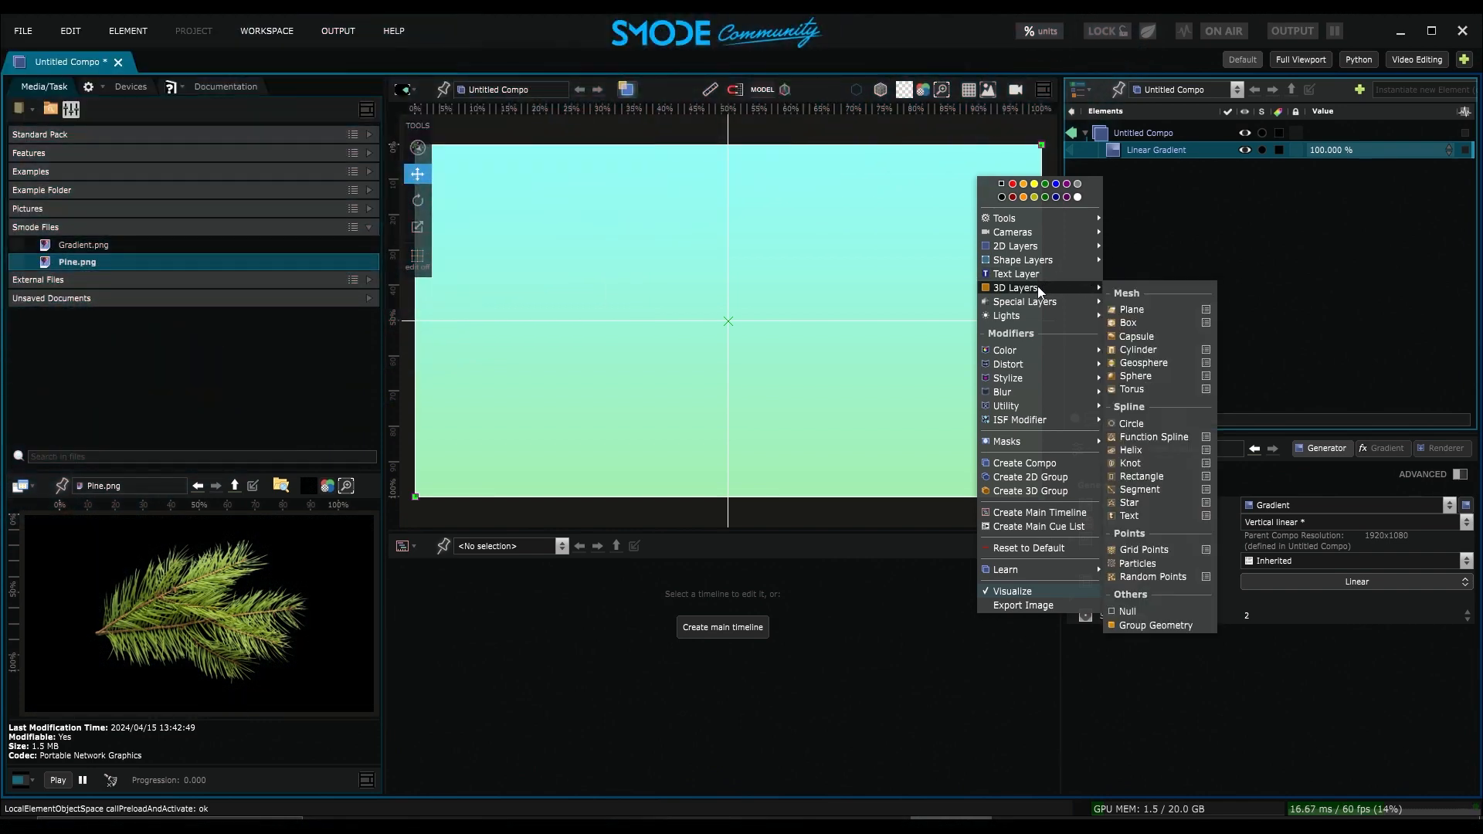
pyautogui.click(1134, 376)
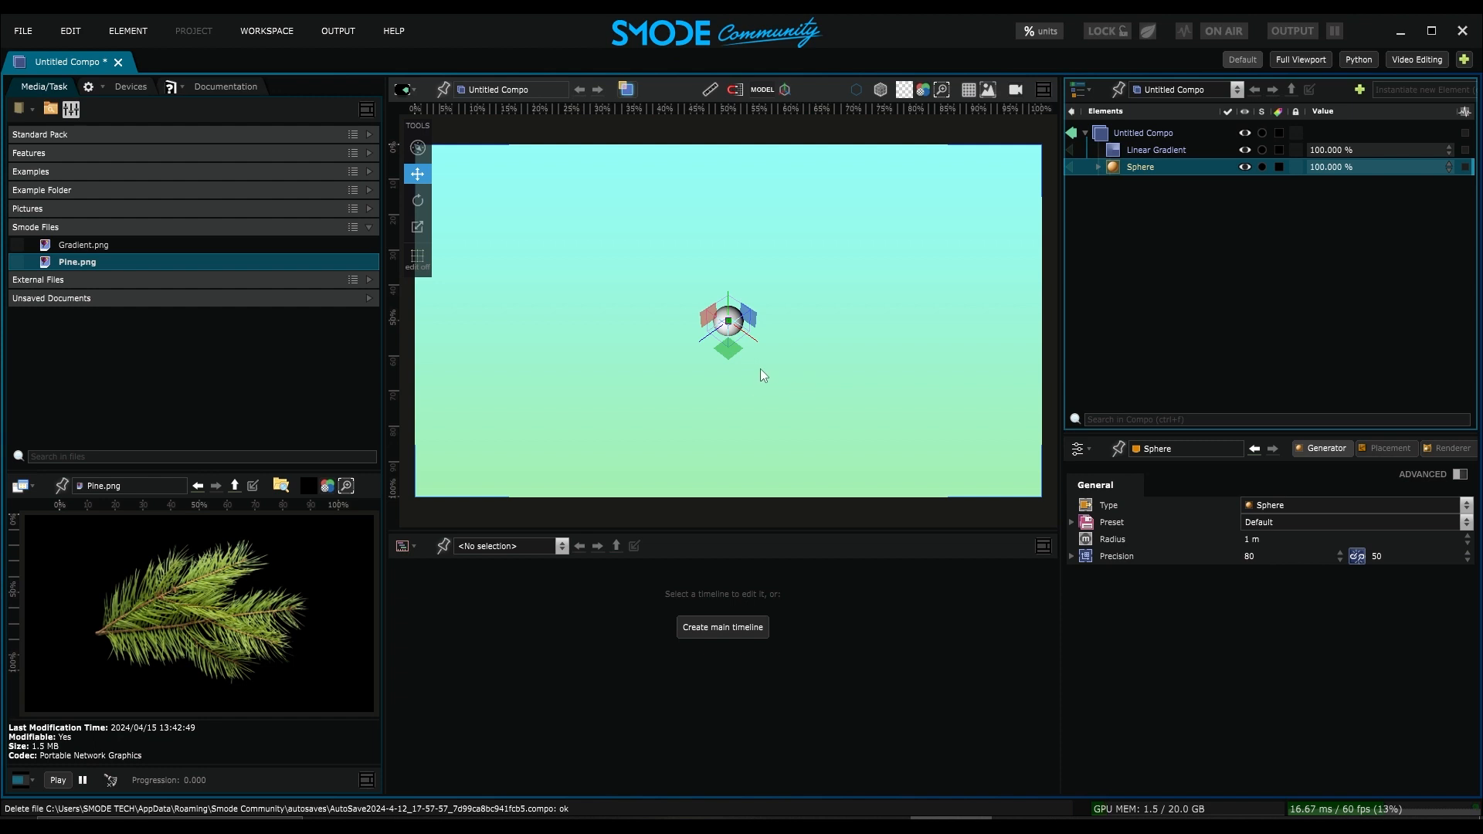
pyautogui.click(625, 91)
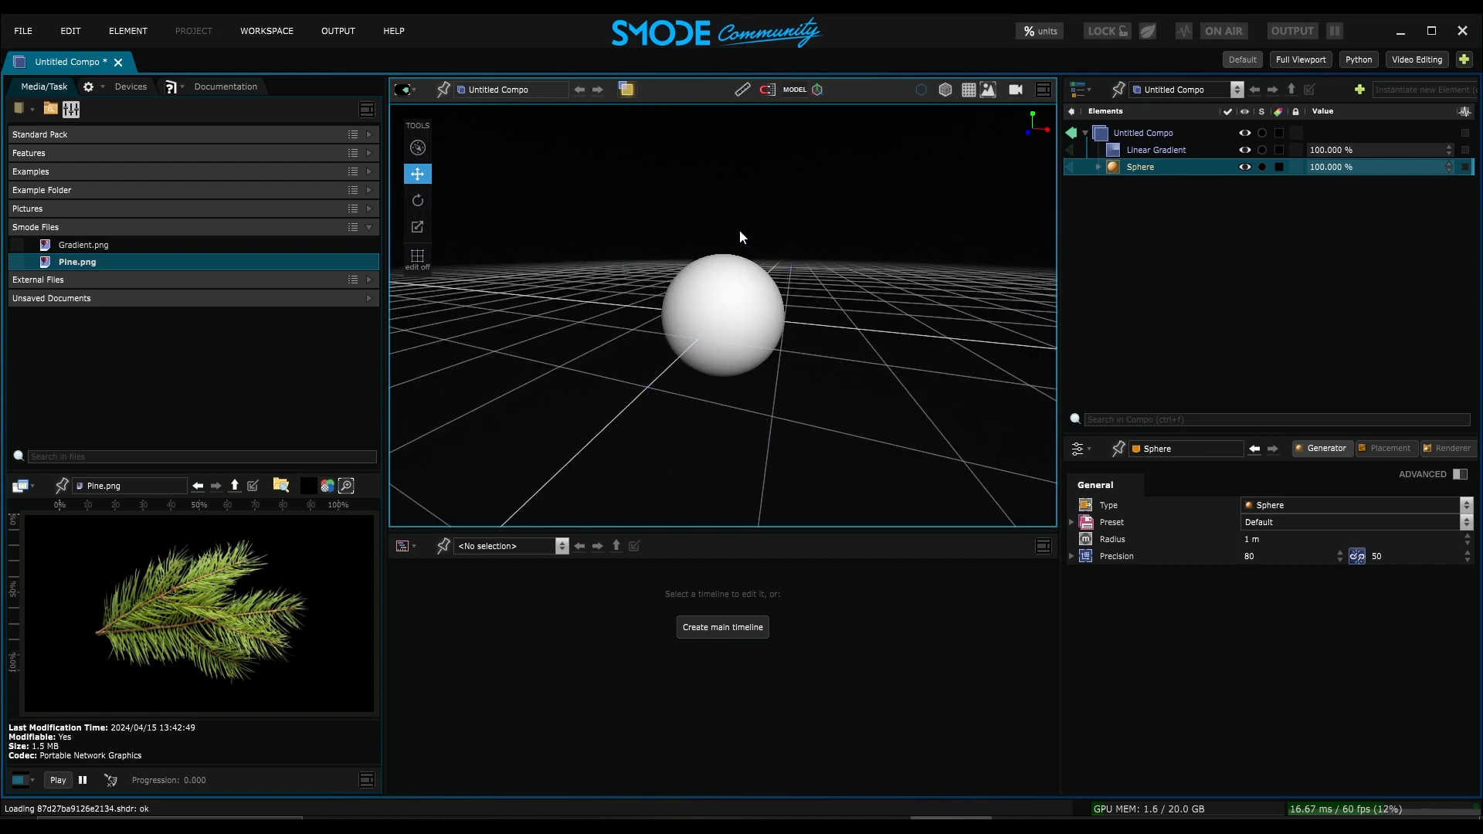
pyautogui.moveTo(922, 316); pyautogui.dragTo(919, 329, button='middle')
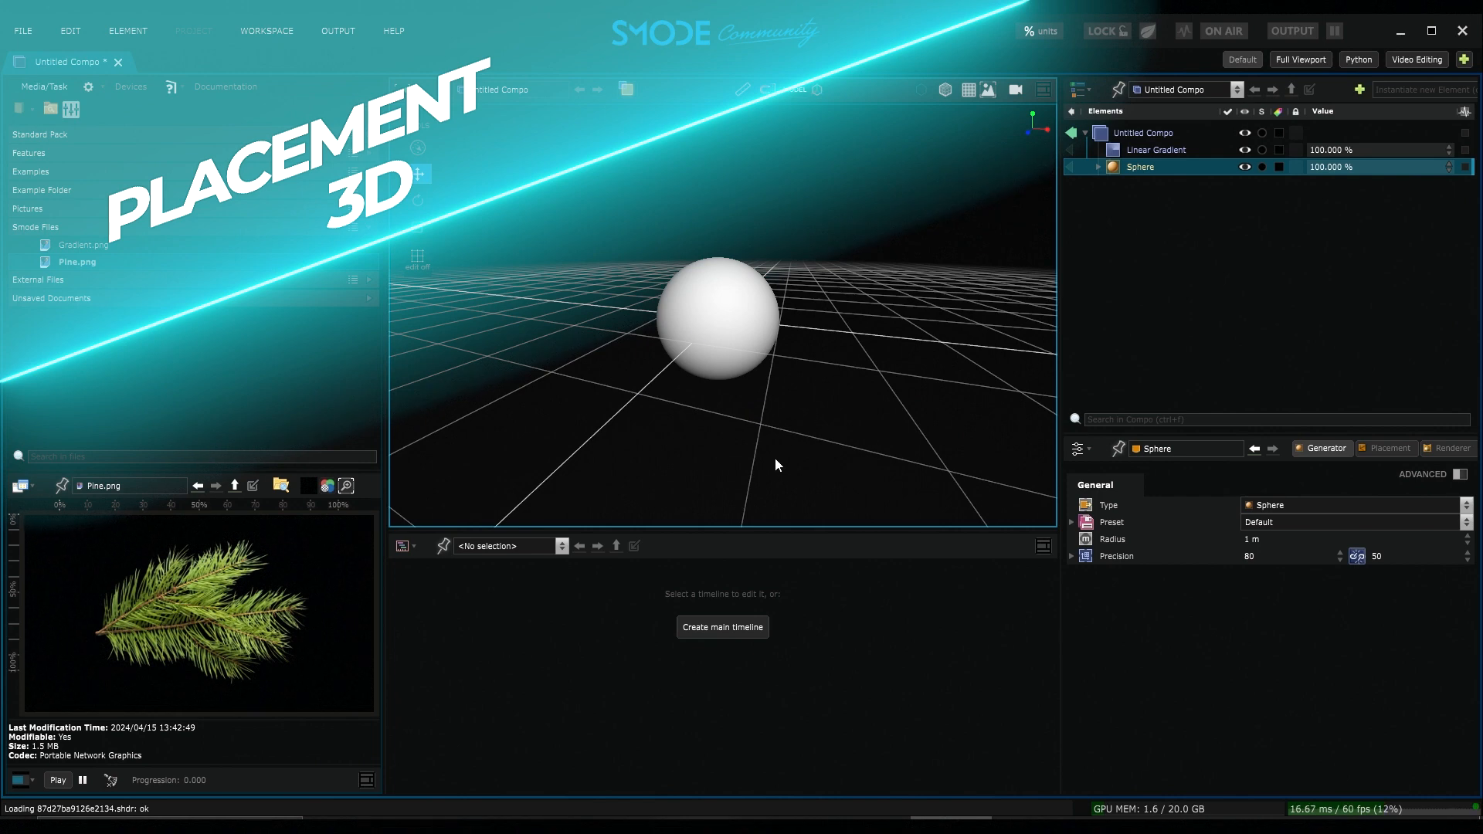
# Step: Try moving the sphere off the origin in the enlarged front view, and undo the move
pyautogui.doubleClick(800, 369)
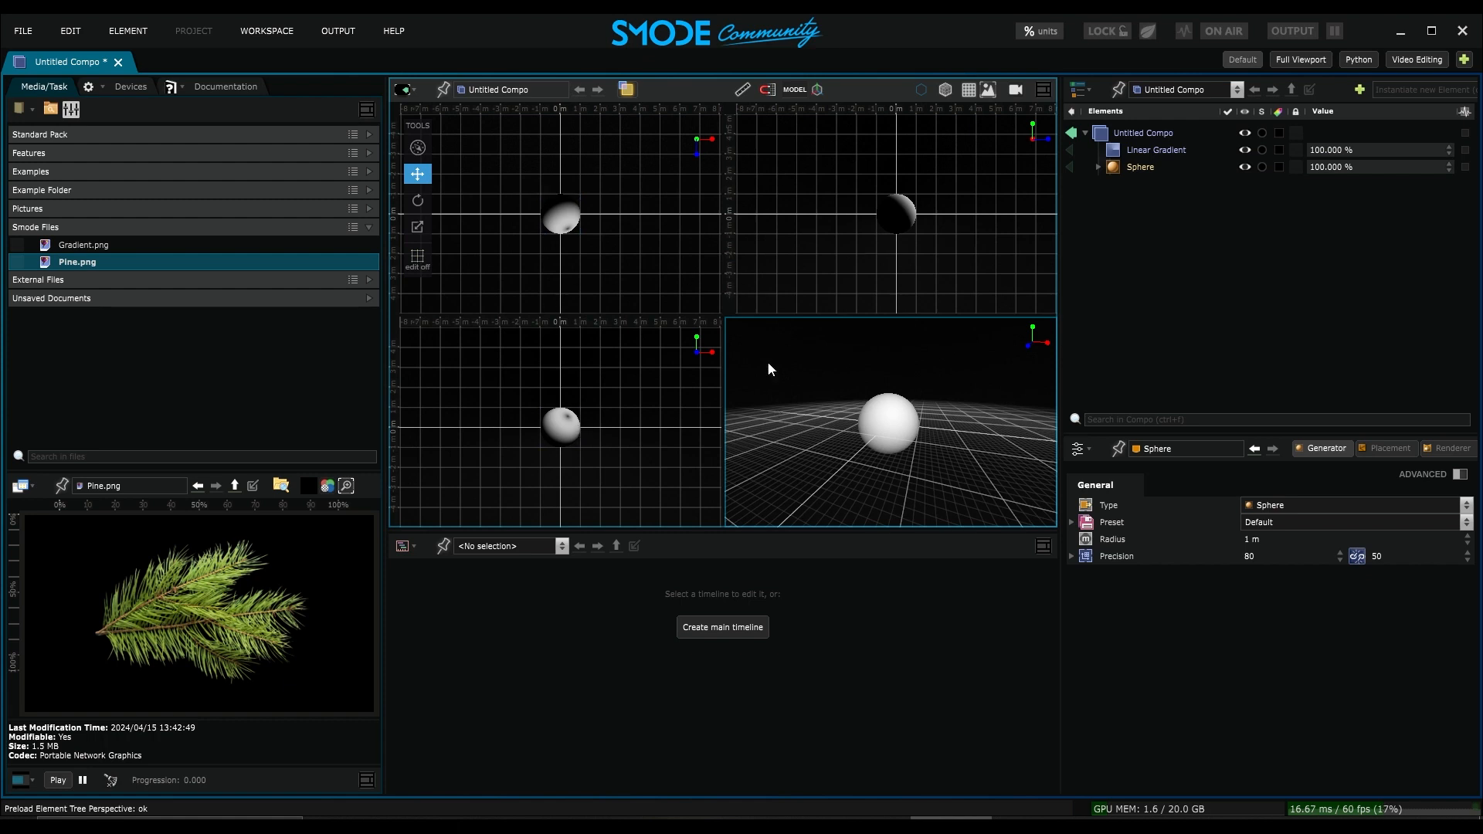
pyautogui.doubleClick(664, 430)
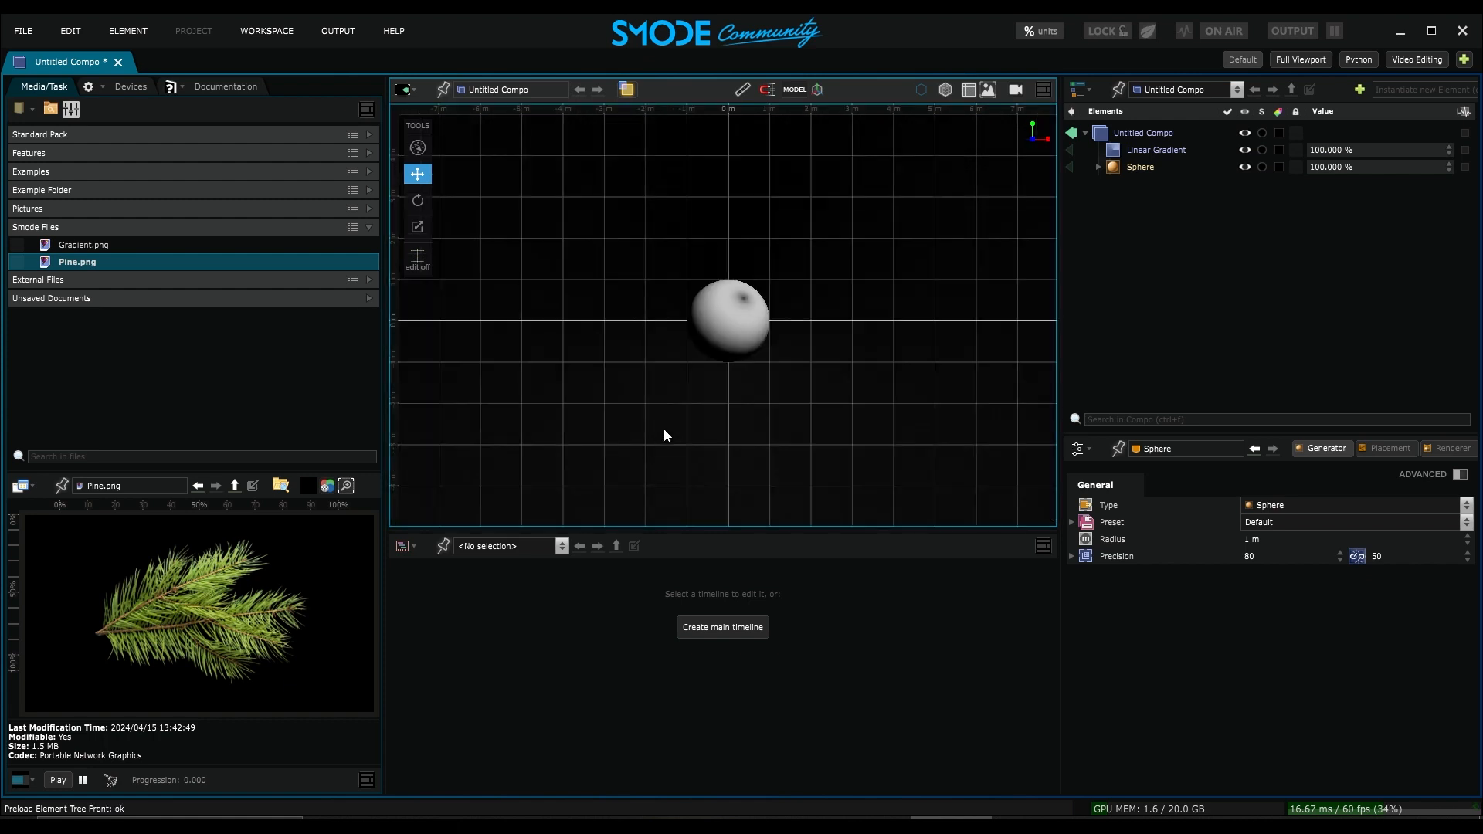
pyautogui.click(721, 330)
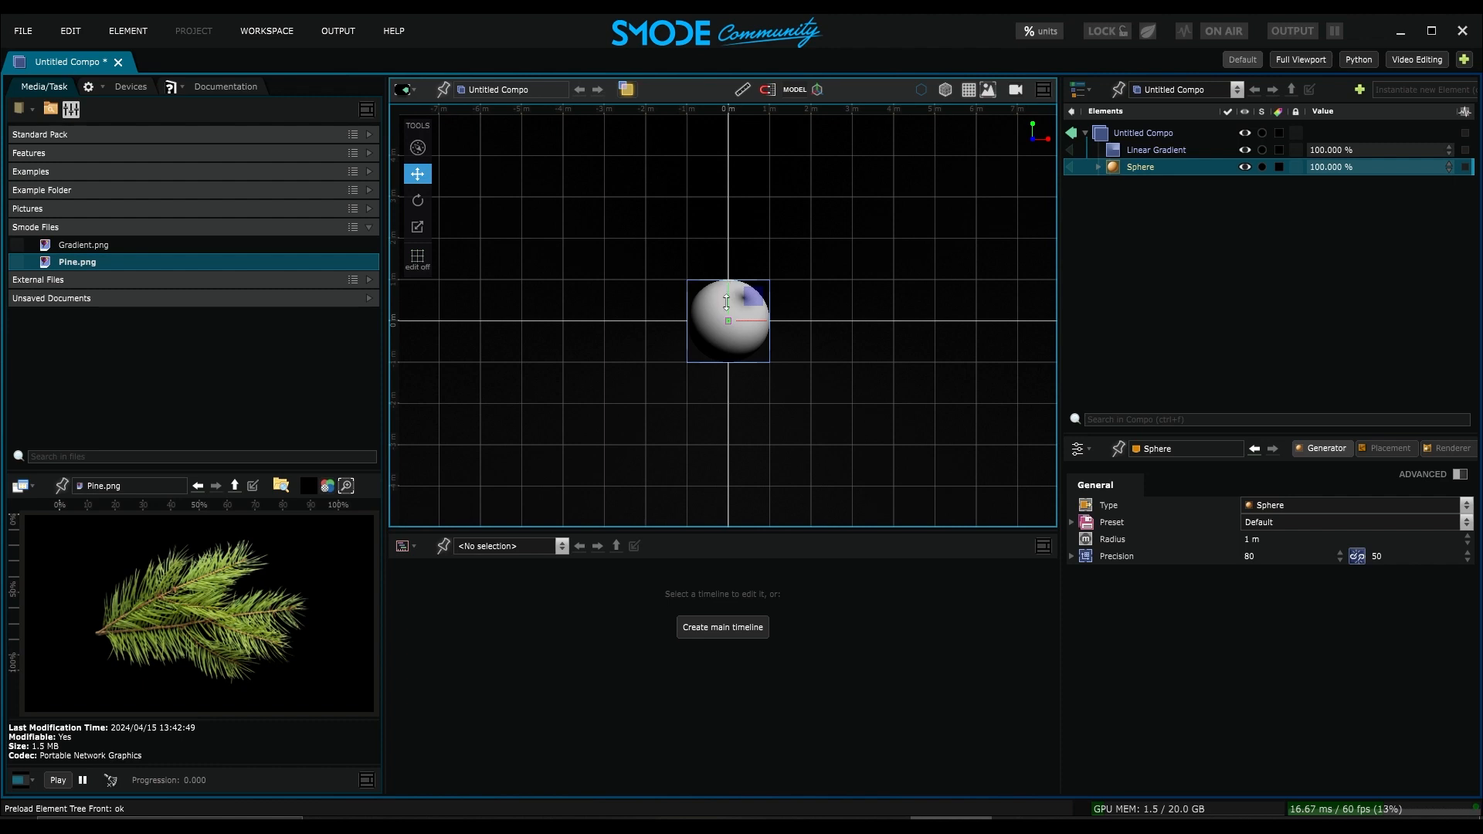
pyautogui.moveTo(726, 301); pyautogui.dragTo(777, 317)
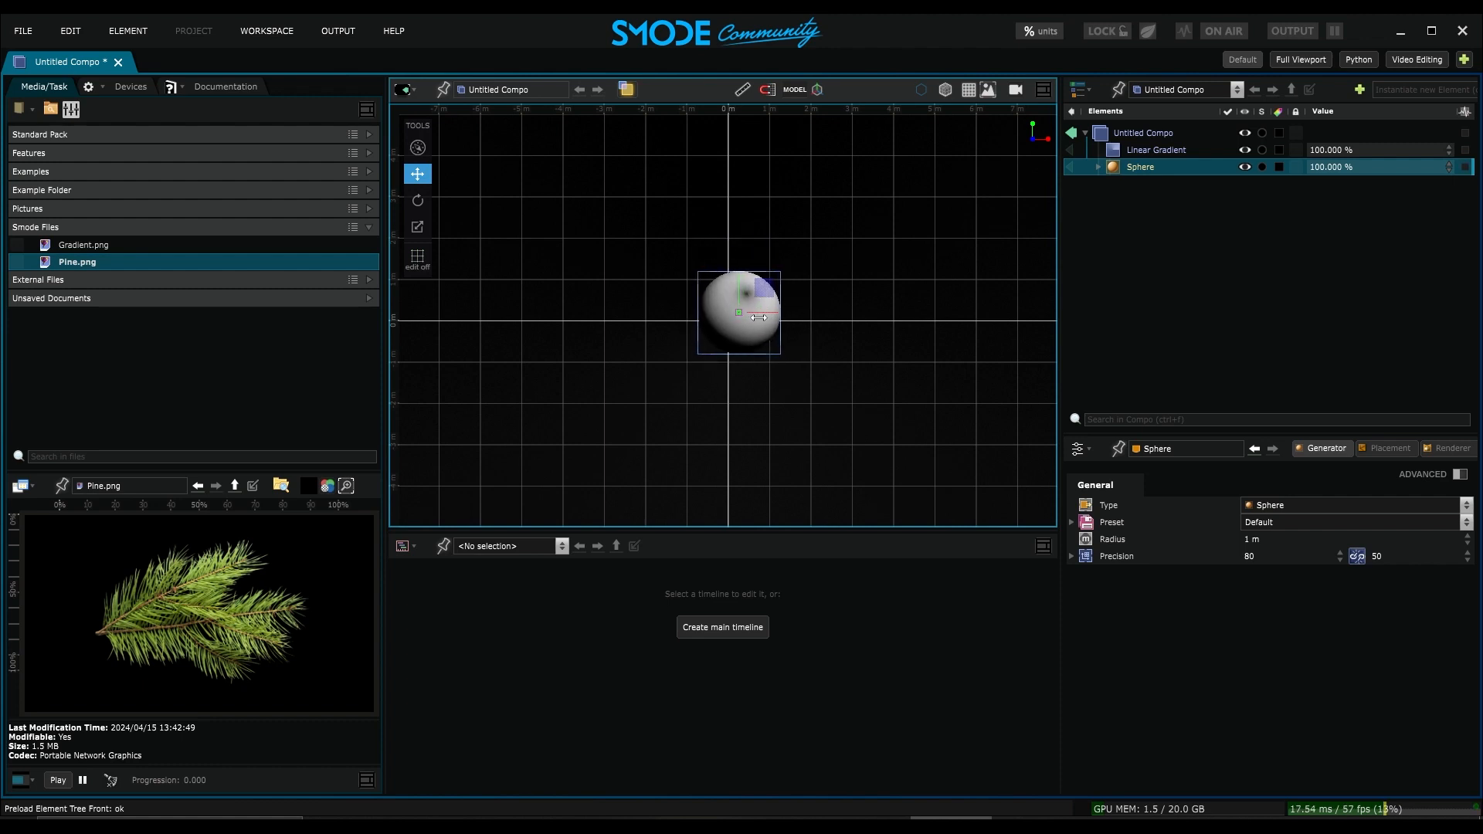
pyautogui.hotkey('ctrl', 'z')
pyautogui.hotkey('ctrl', 'z')
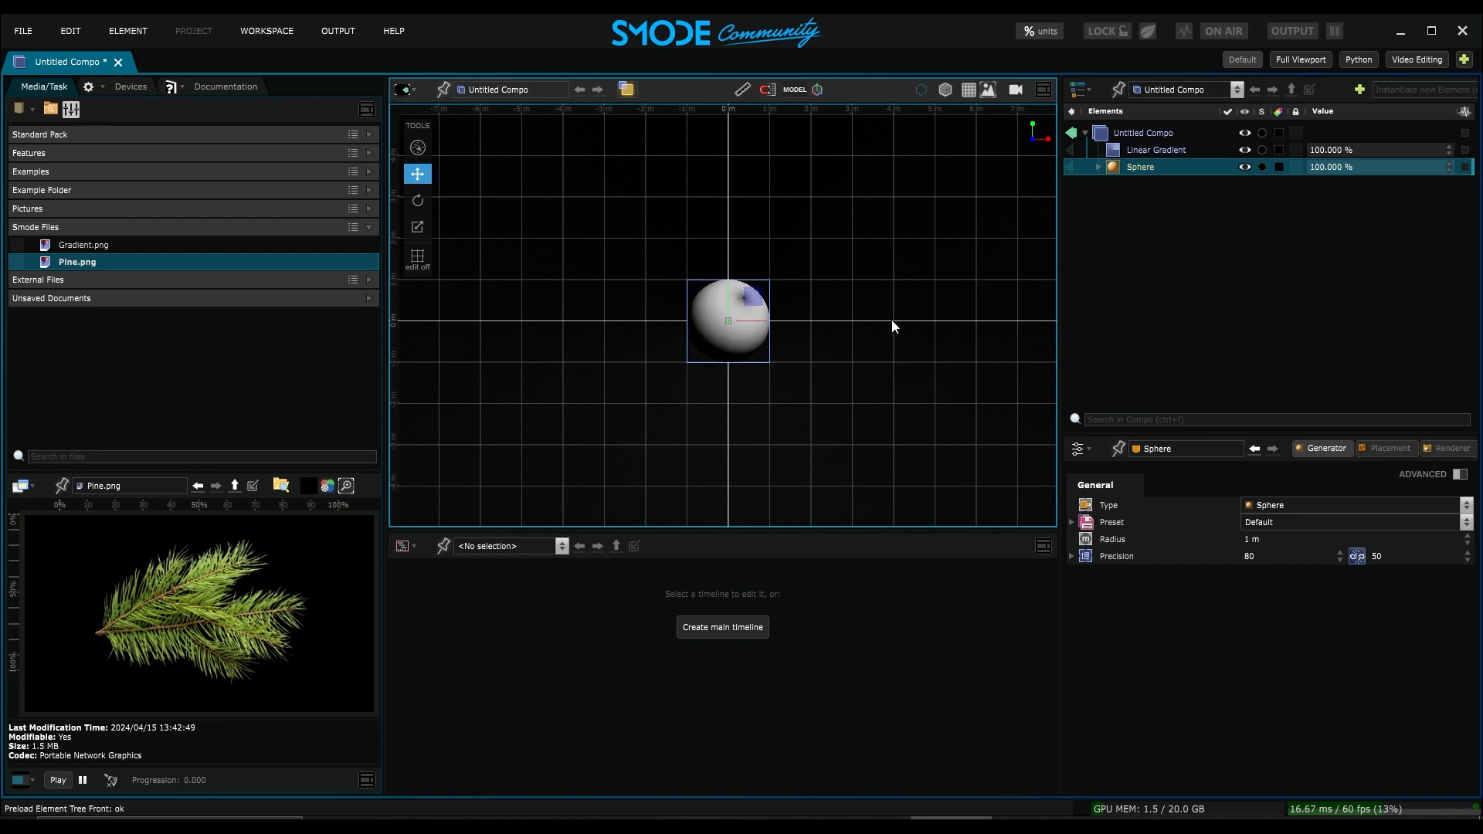
# Step: Deselect the sphere and return the viewport to the full-size perspective view
pyautogui.click(834, 363)
pyautogui.press('space')
pyautogui.press('space')
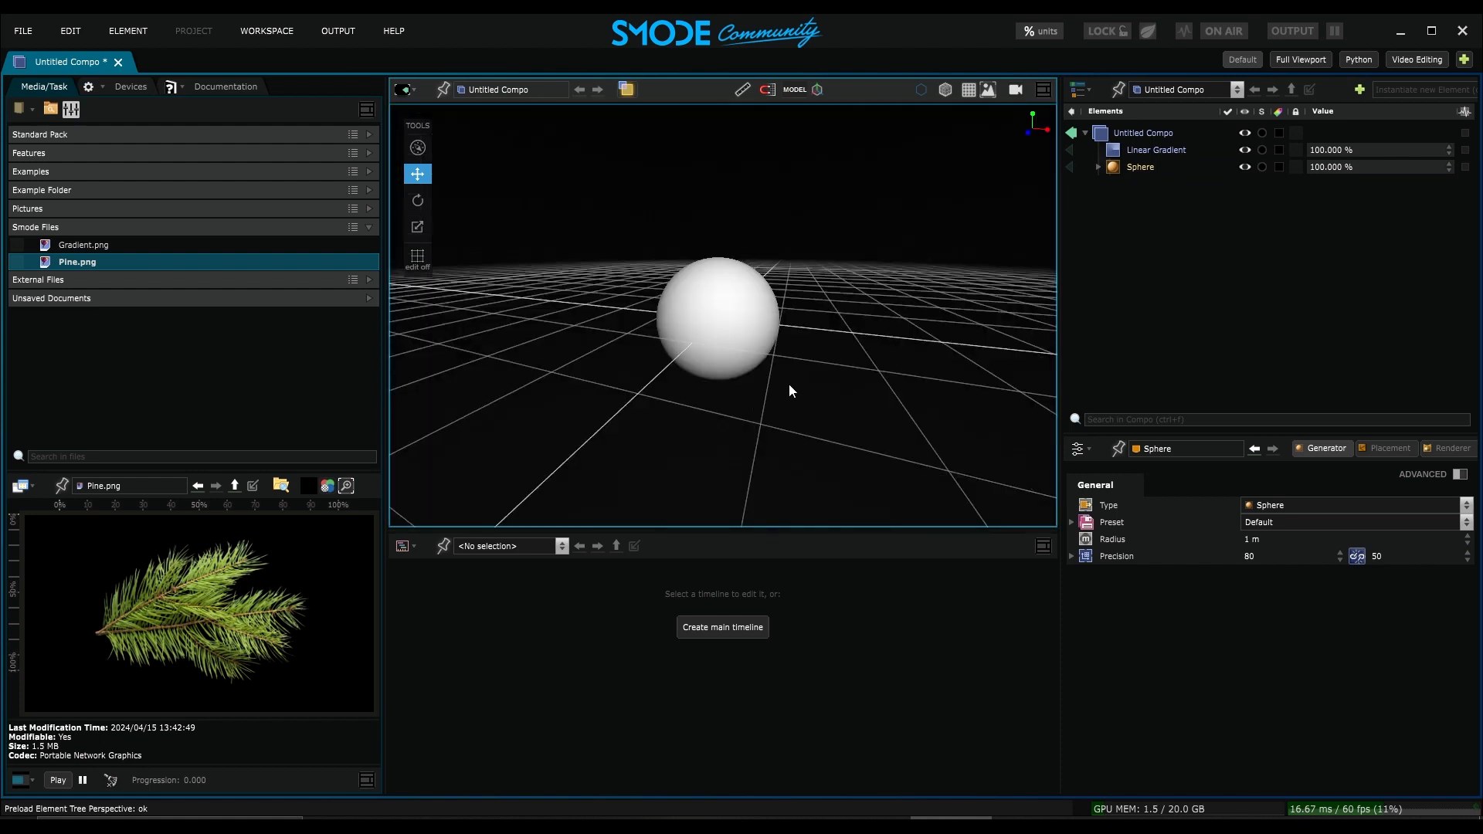
# Step: Change the sphere's placement type to Position Orientation Size and highlight its Size parameter
pyautogui.click(718, 320)
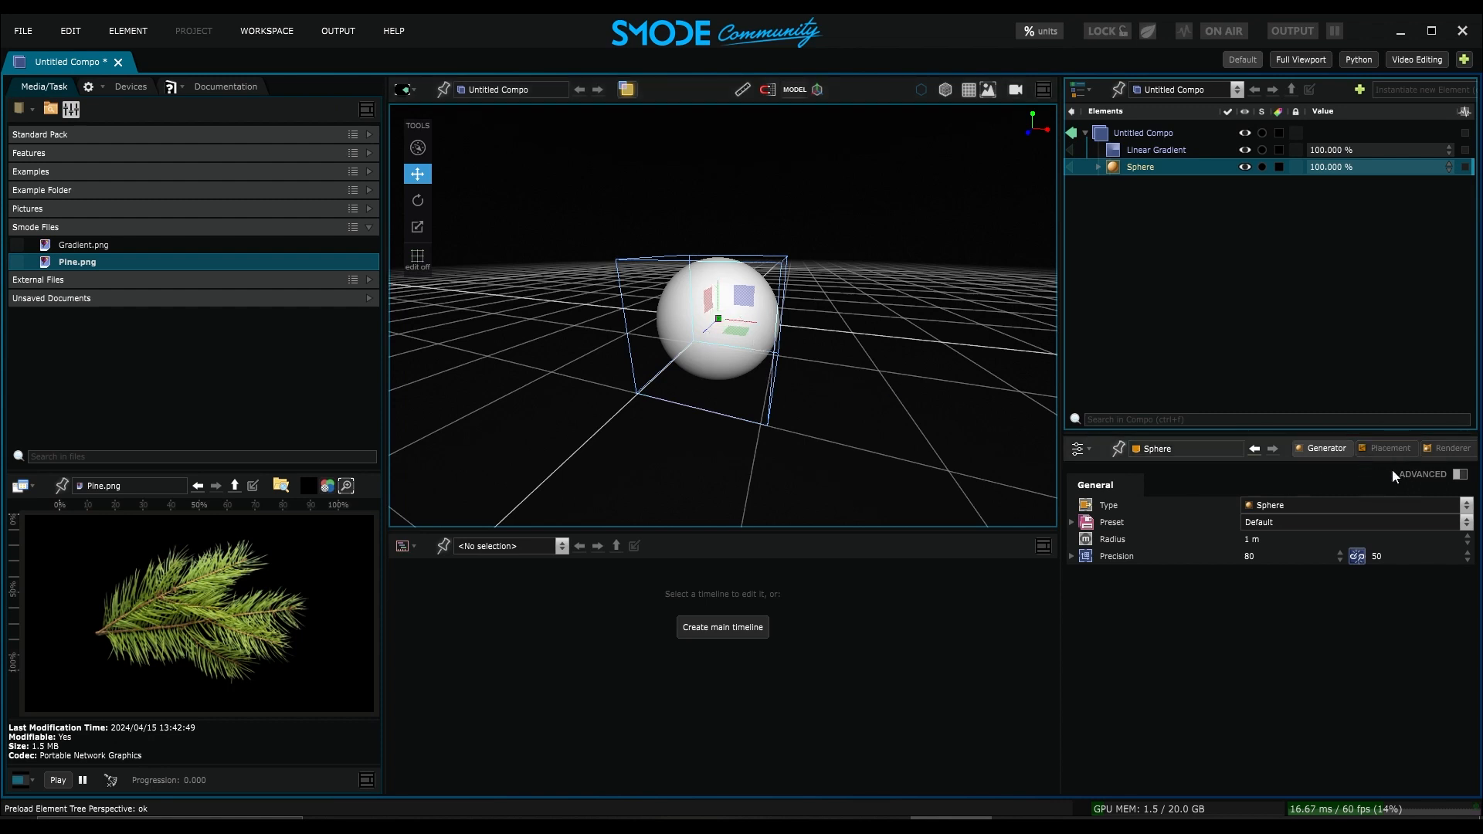
pyautogui.click(1382, 449)
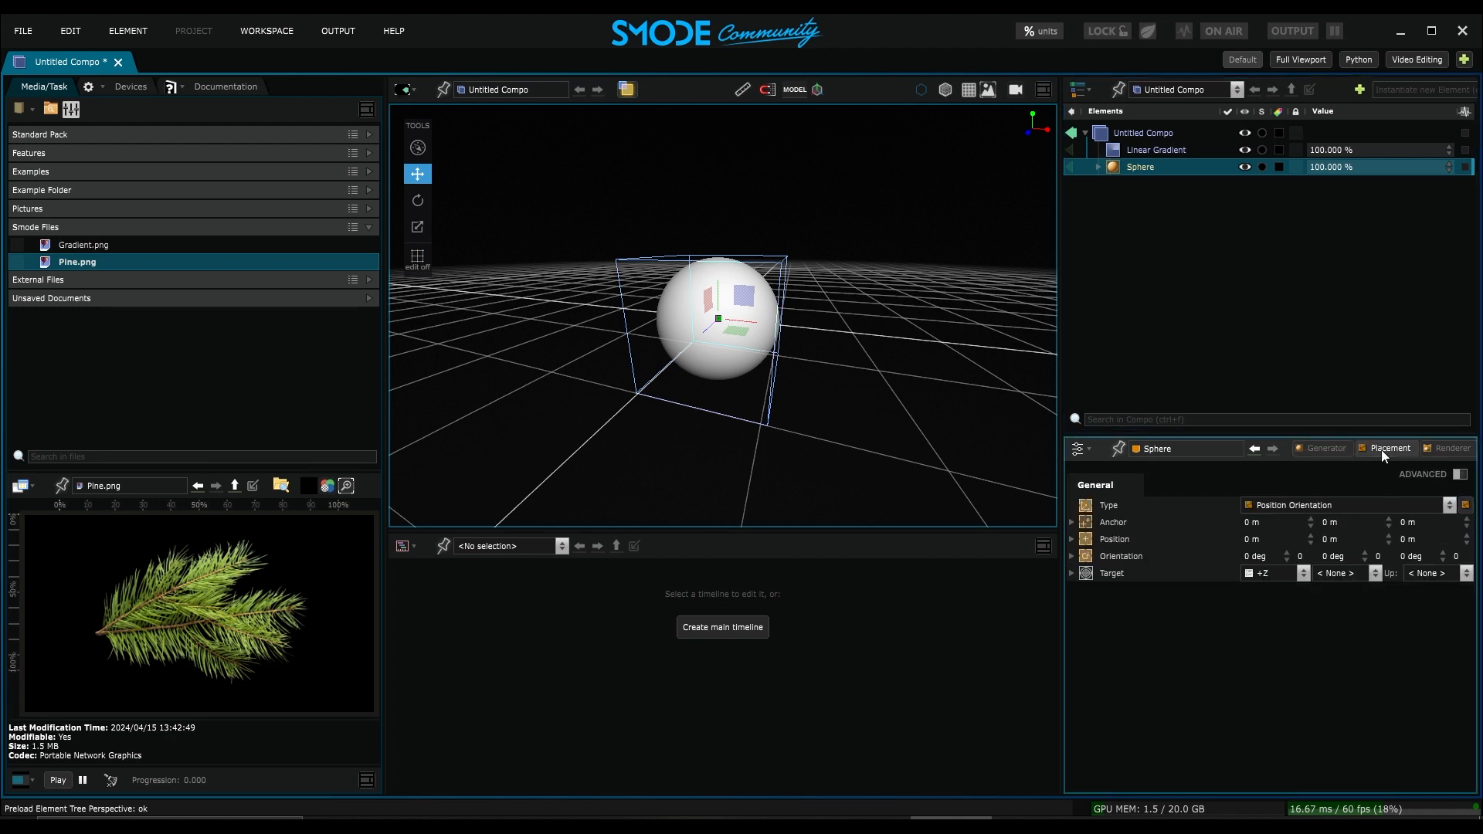
pyautogui.click(1118, 525)
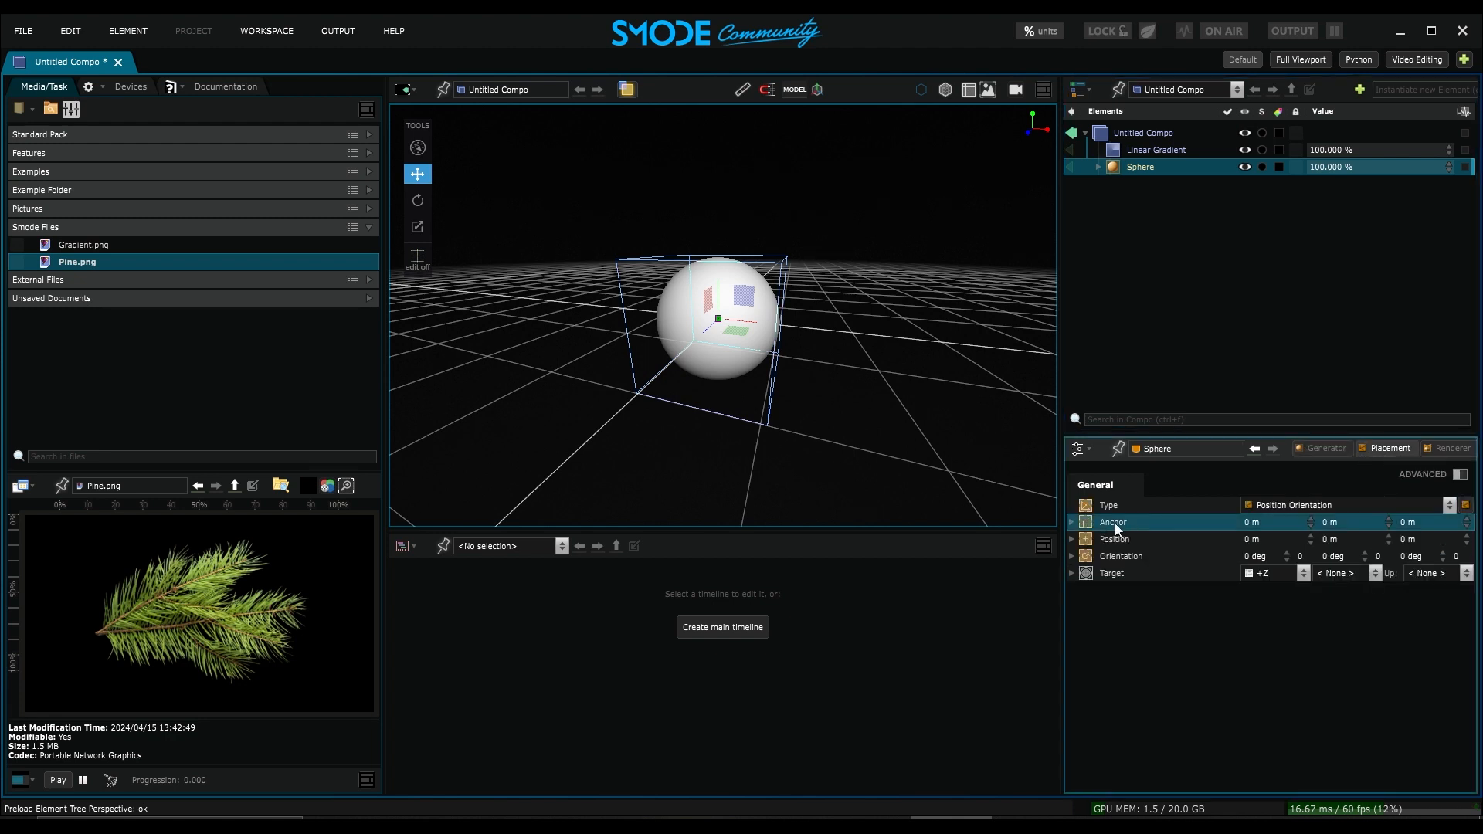
pyautogui.click(1123, 543)
pyautogui.click(1118, 555)
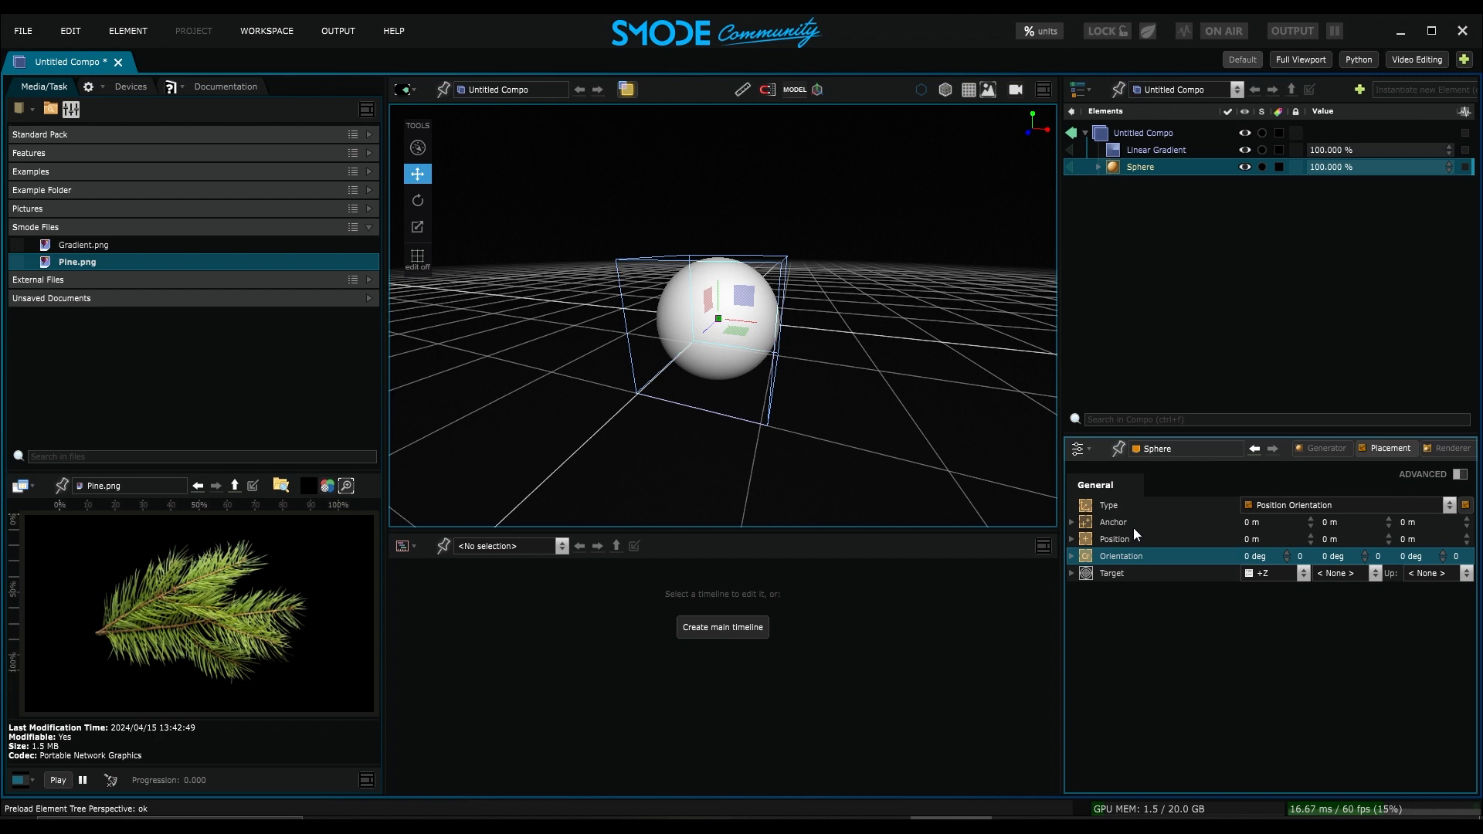
pyautogui.click(1124, 505)
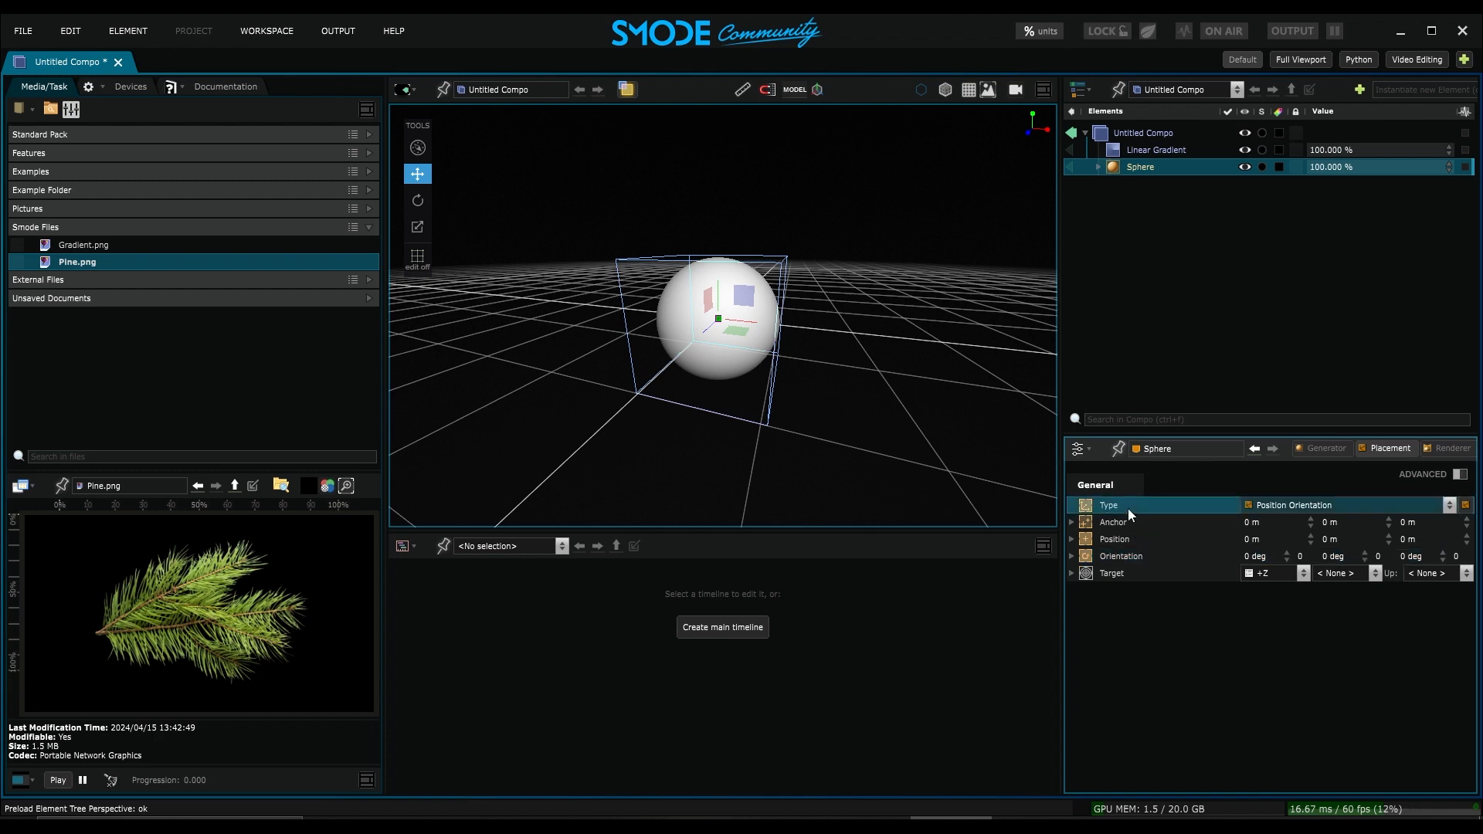
pyautogui.click(1314, 506)
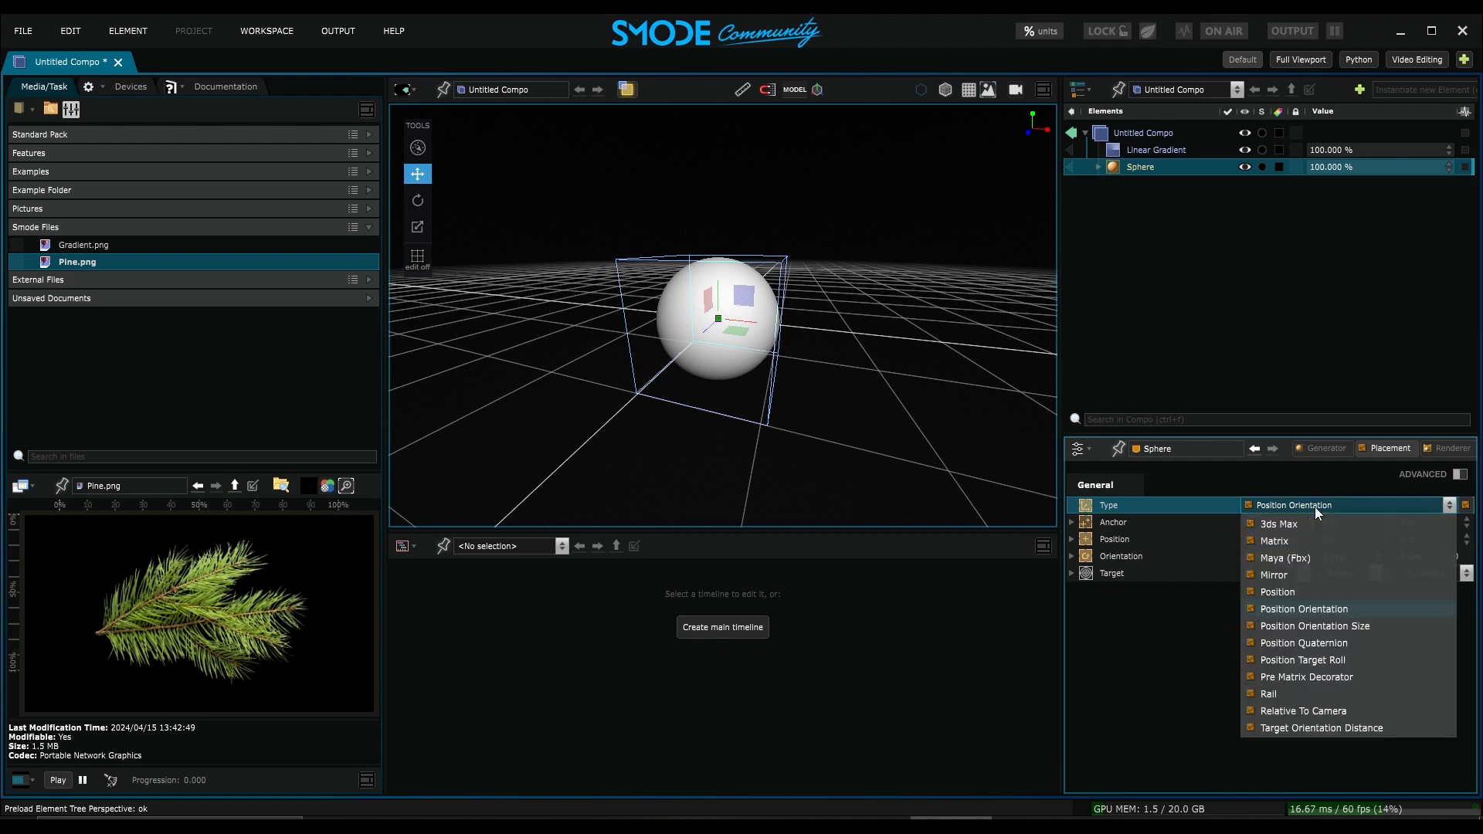
pyautogui.click(1325, 627)
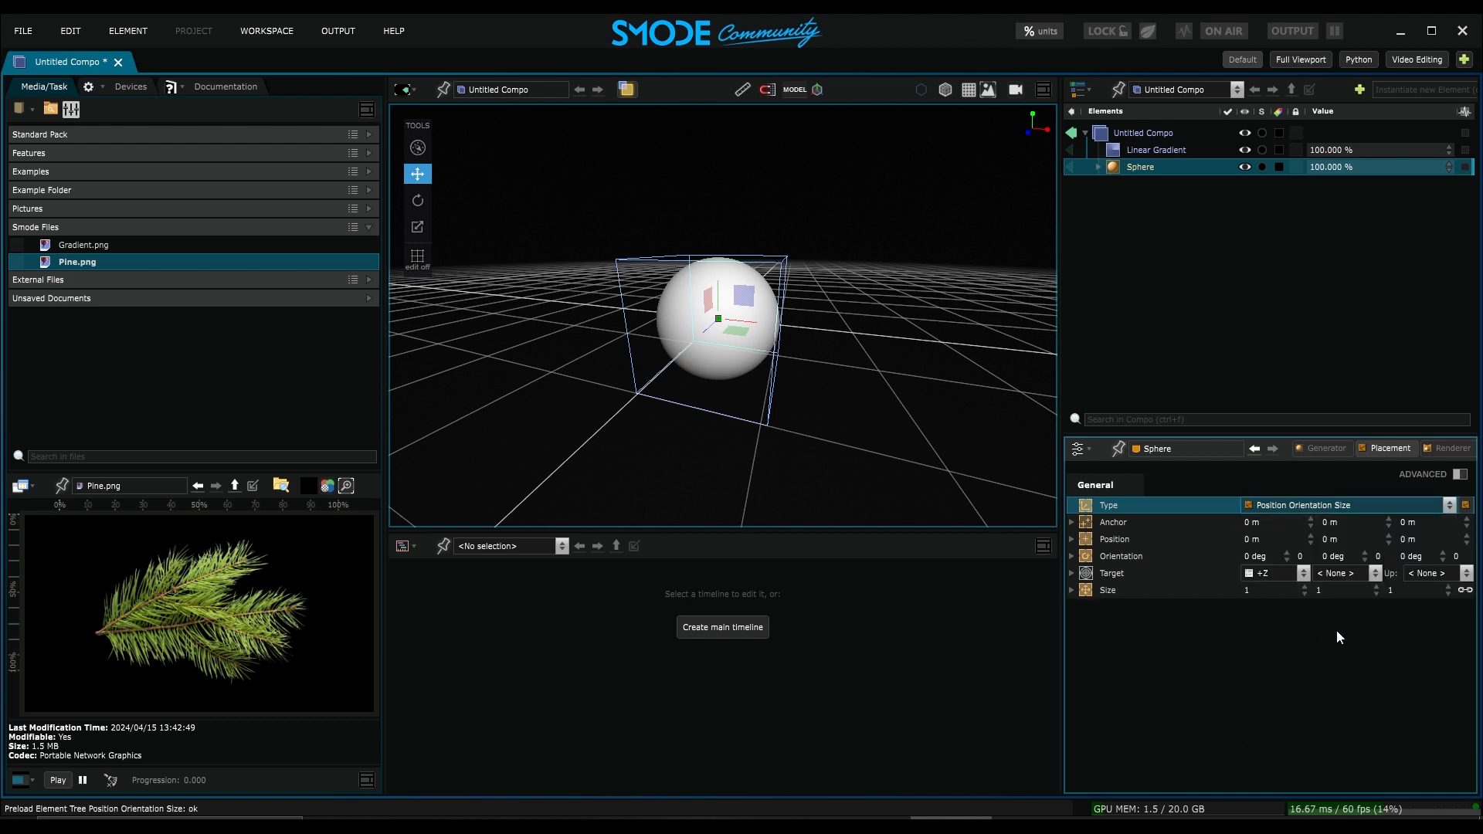
pyautogui.click(1219, 593)
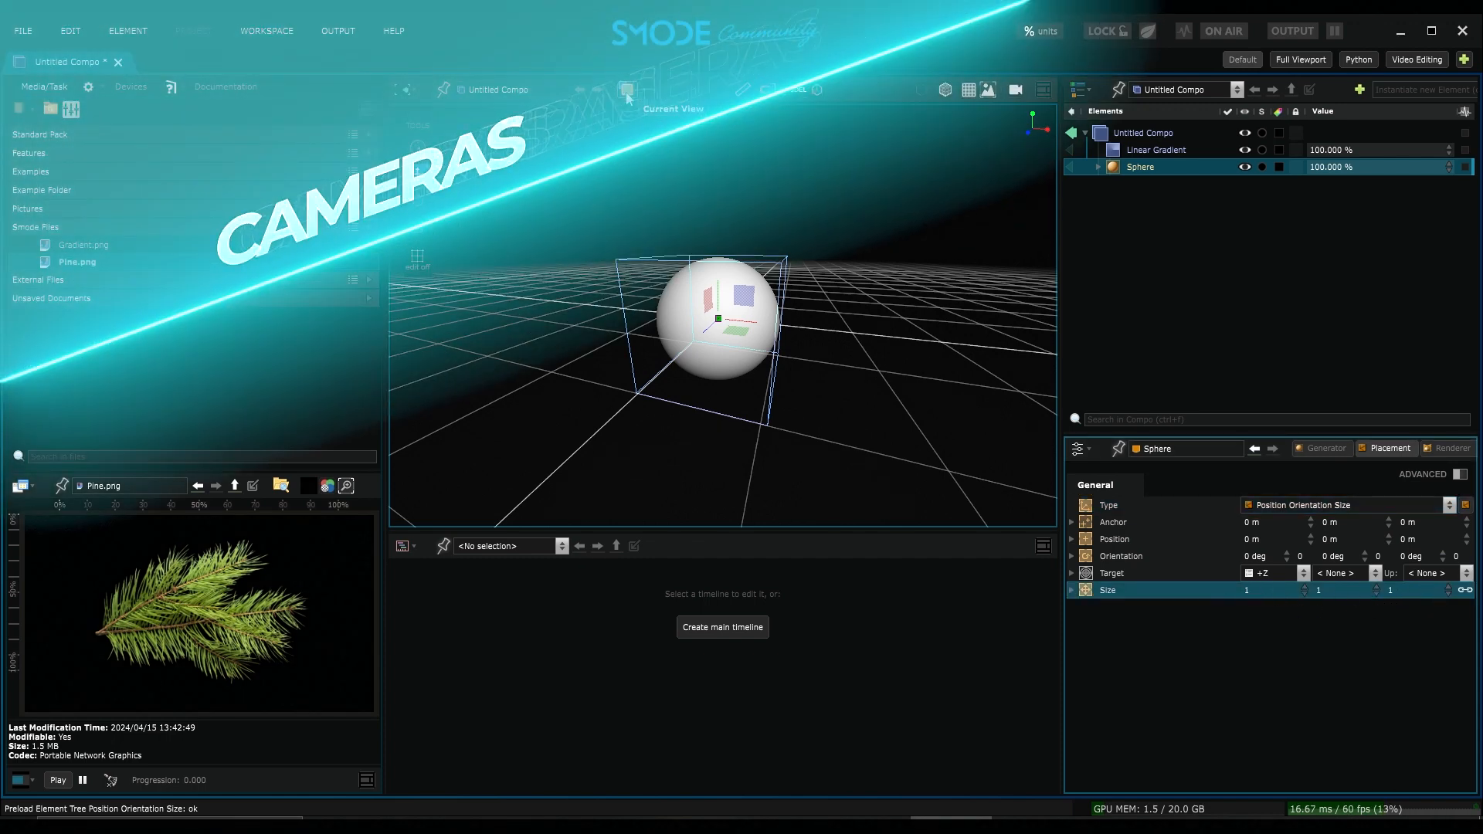
# Step: Return the viewport to the composition's 2D view and add a standard Camera to the composition
pyautogui.click(626, 90)
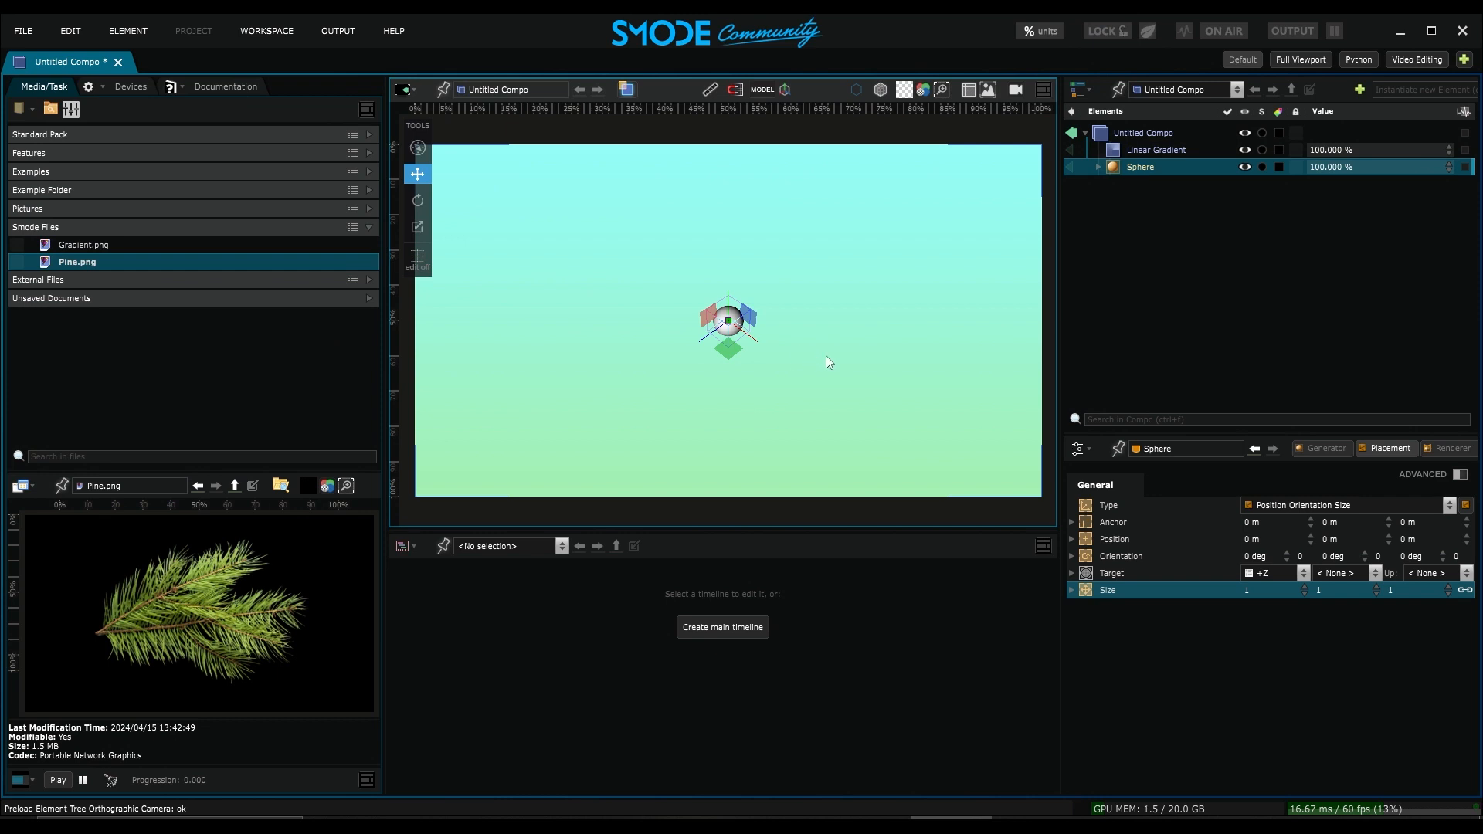
pyautogui.click(1119, 206)
pyautogui.rightClick(1123, 202)
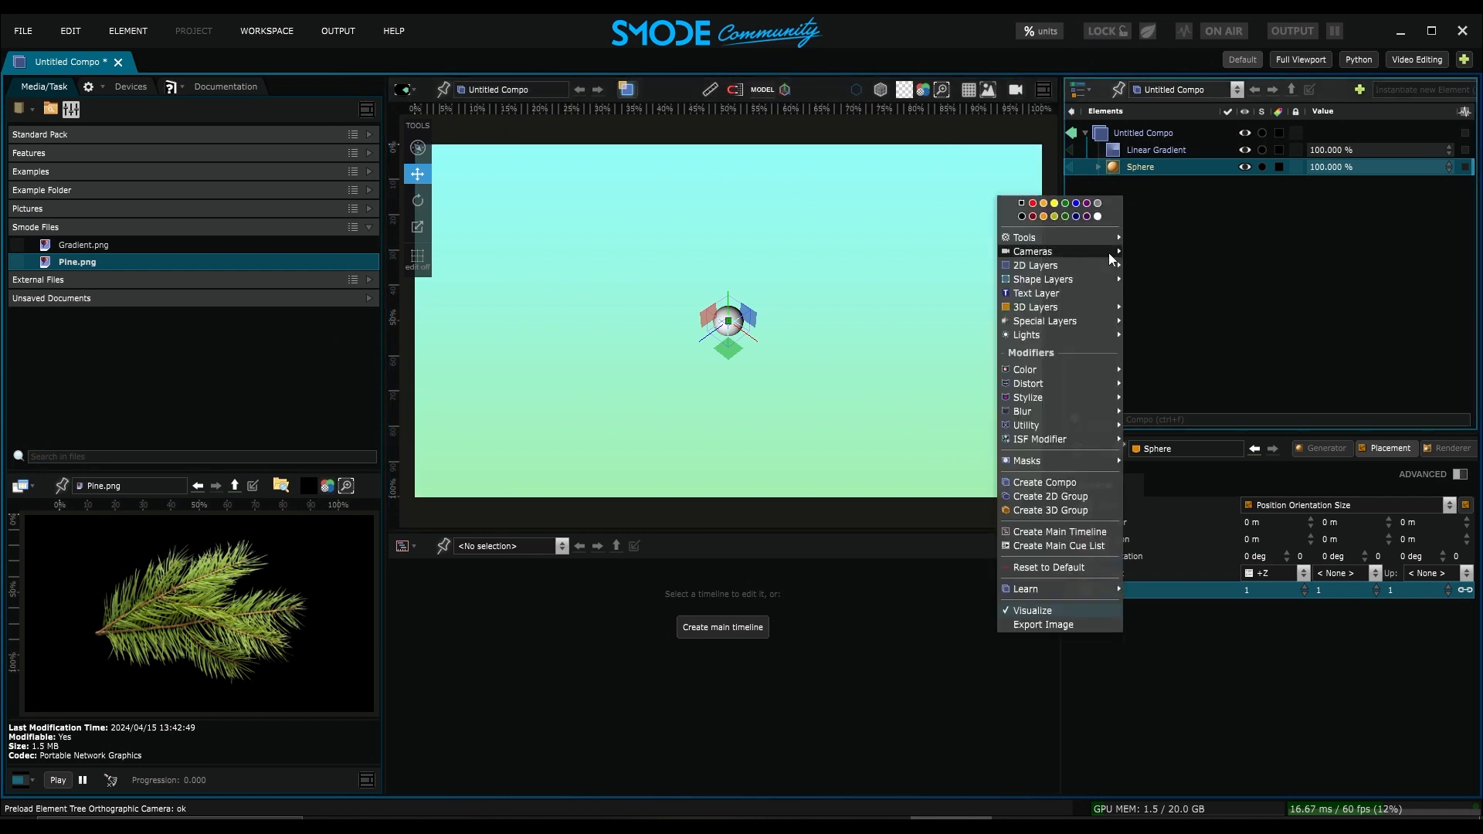
pyautogui.moveTo(1087, 253)
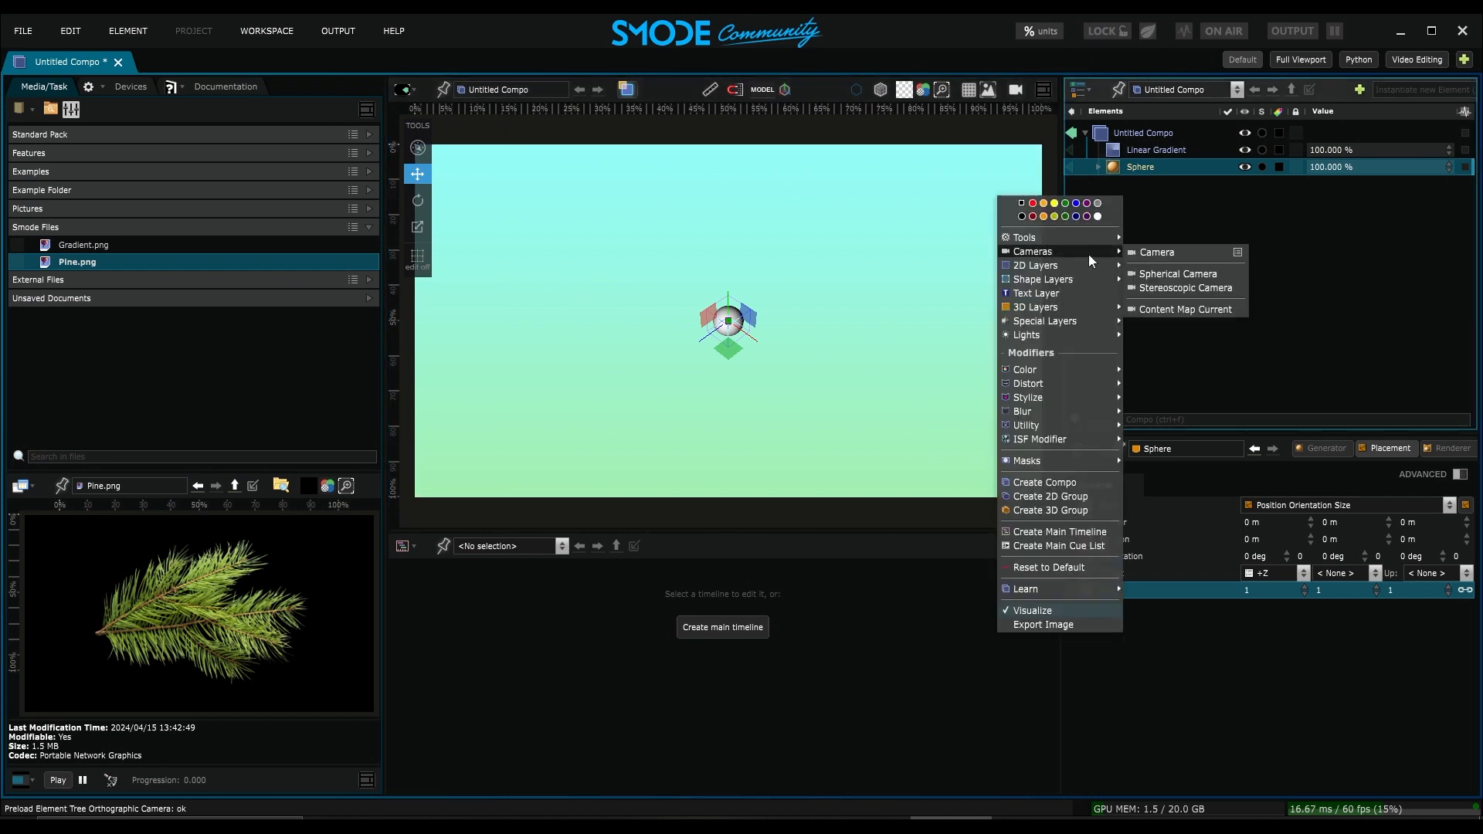
pyautogui.click(1147, 254)
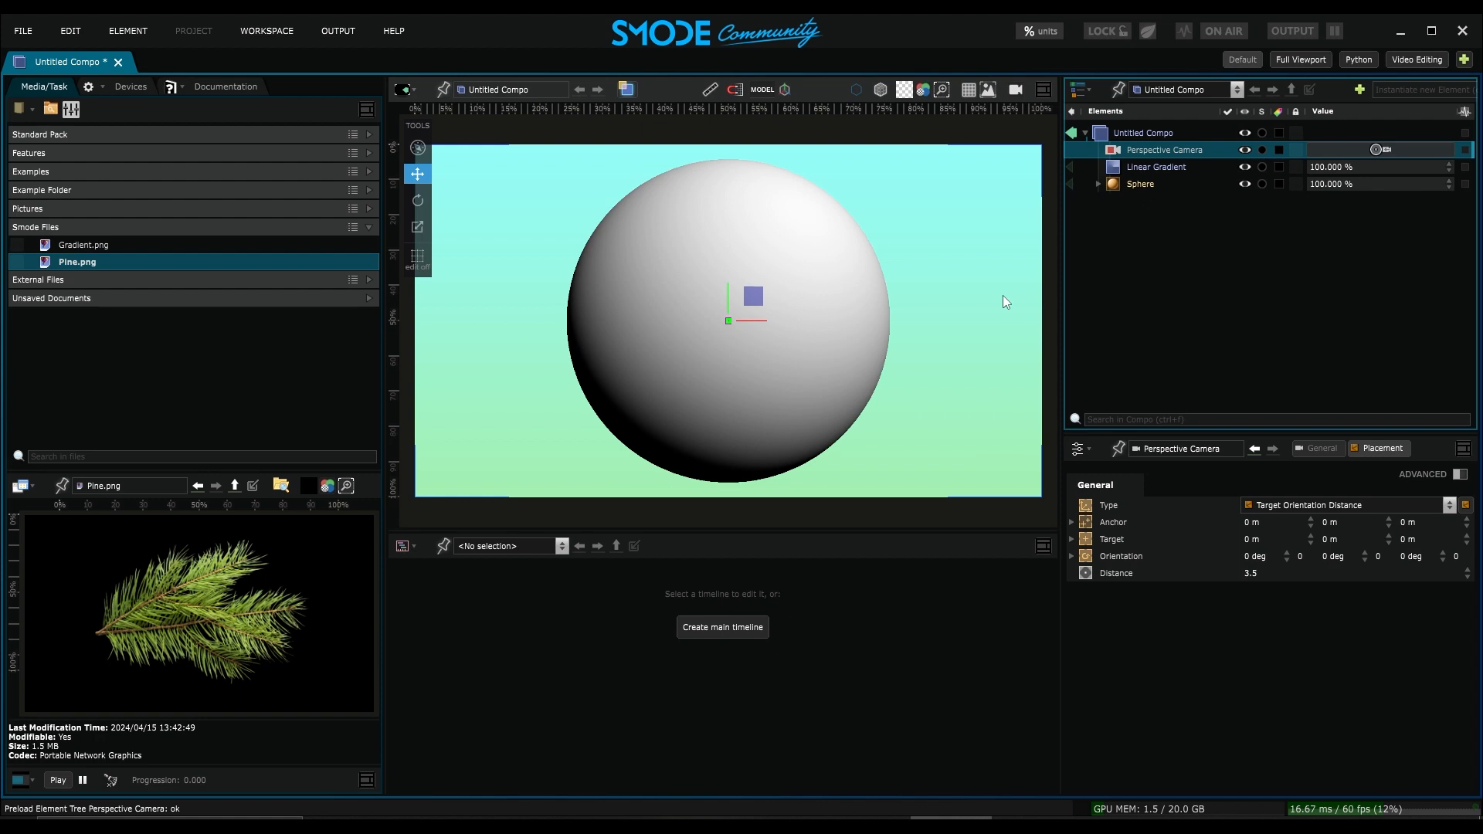
# Step: Examine the new camera and its frame around the sphere in the 3D view, and return to the 2D view
pyautogui.click(627, 88)
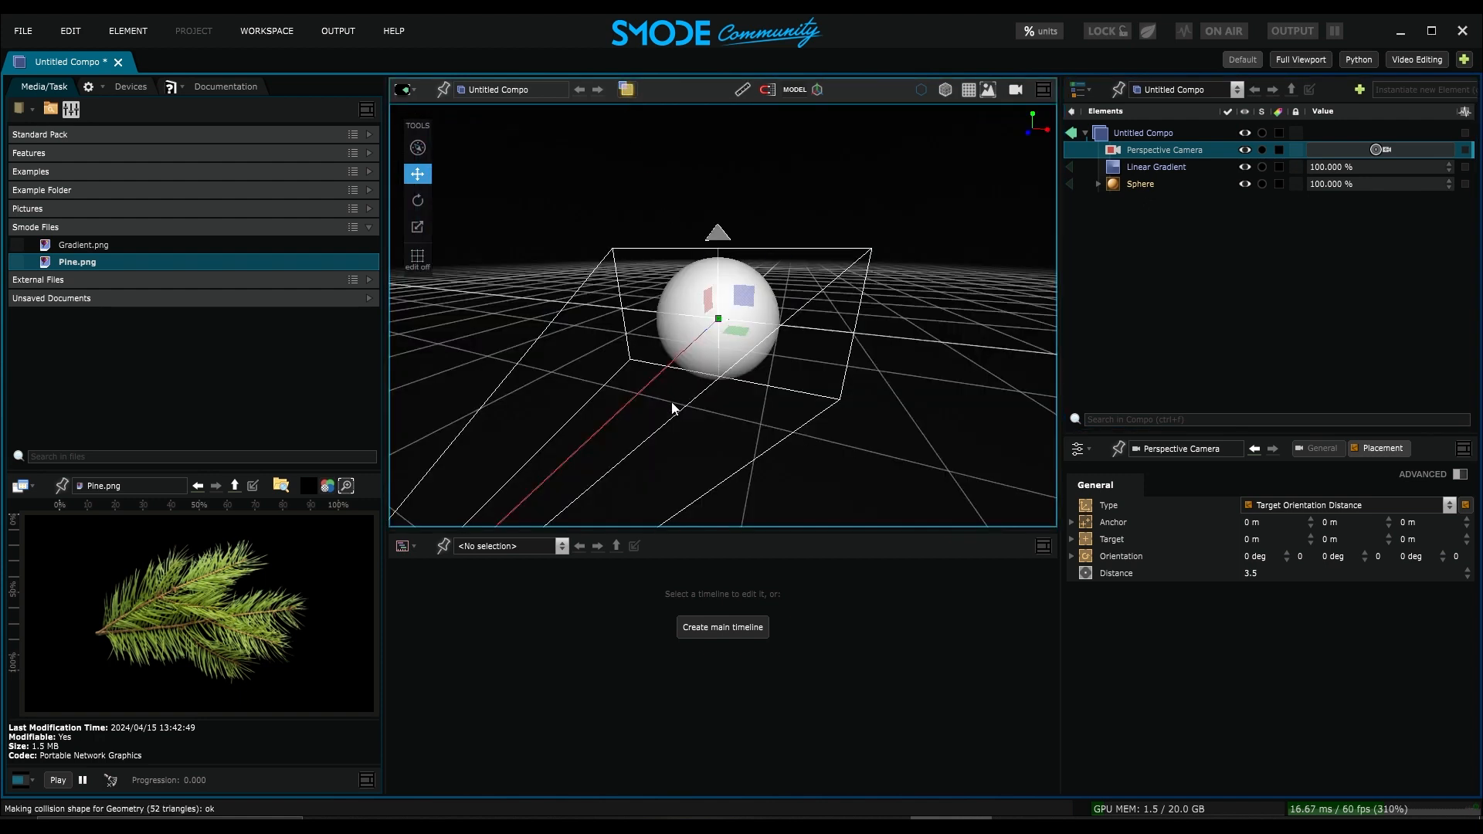
pyautogui.moveTo(672, 407); pyautogui.dragTo(640, 448, button='middle')
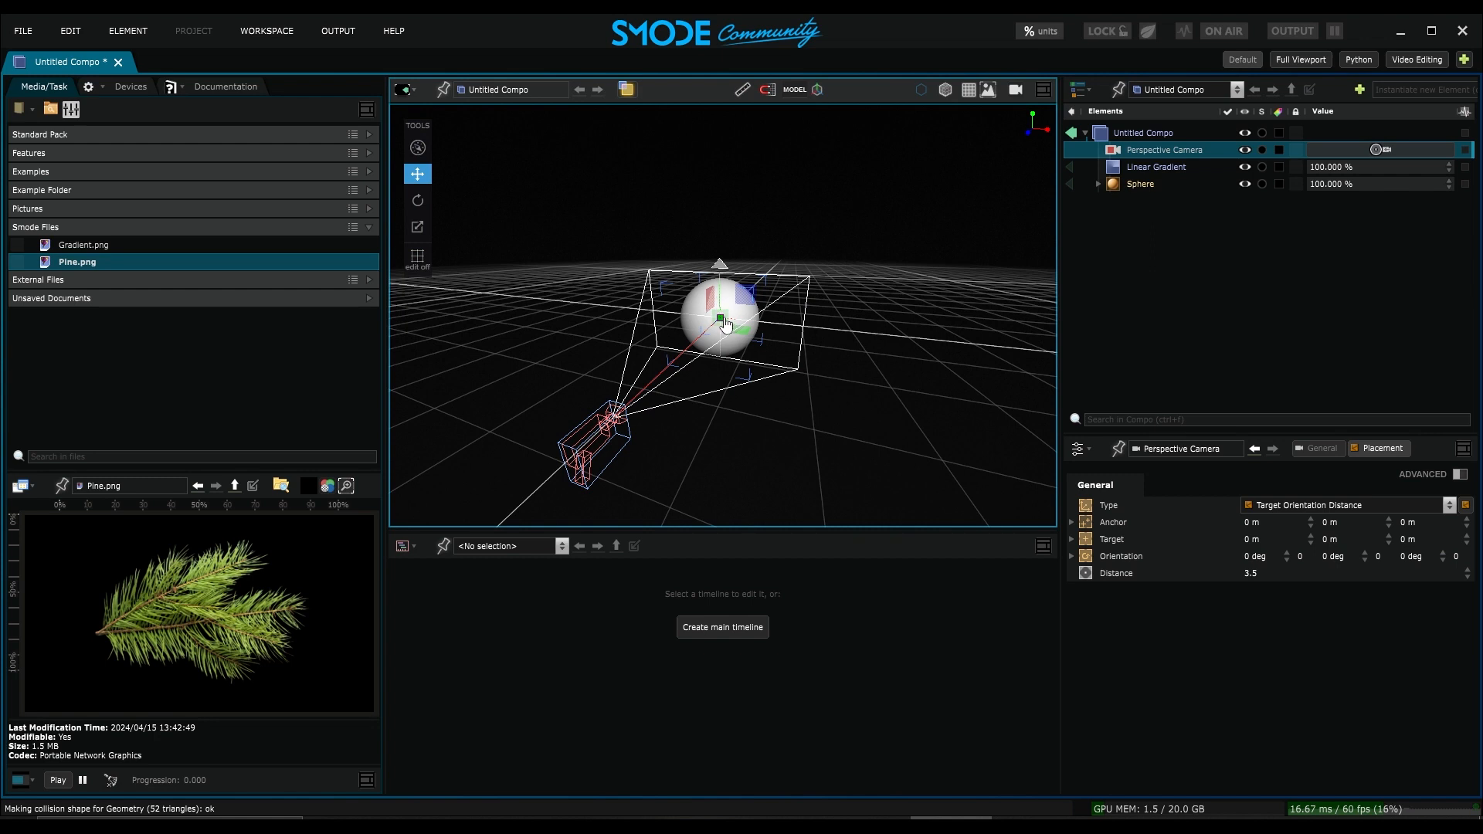
pyautogui.click(627, 90)
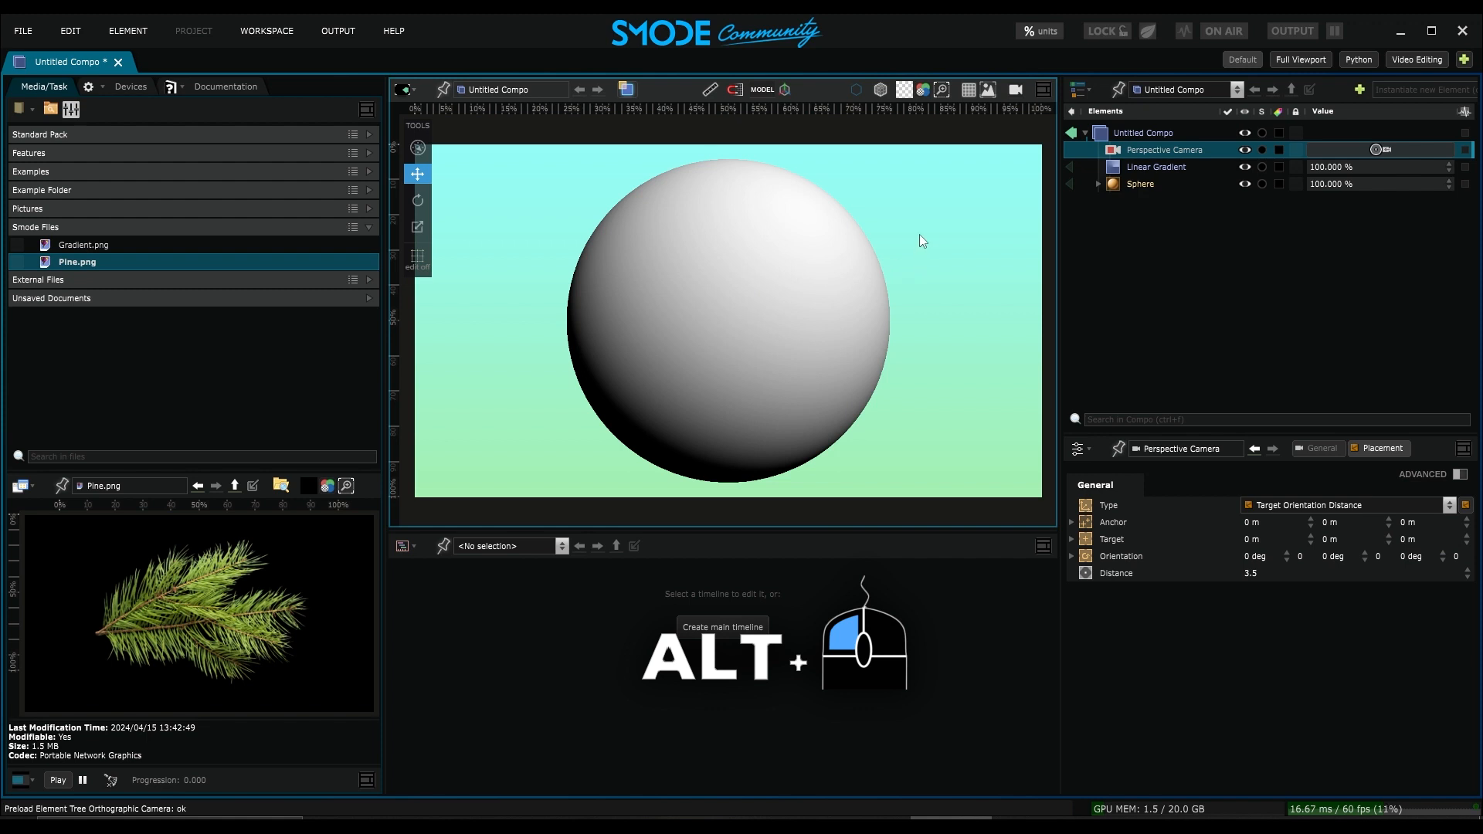
# Step: Orbit the perspective camera around the sphere to about -22 and 45 degrees and adjust its distance to about 3.86
pyautogui.moveTo(920, 235)
pyautogui.keyDown('alt'); pyautogui.mouseDown()
pyautogui.moveTo(775, 369)
pyautogui.moveTo(666, 334)
pyautogui.moveTo(933, 74)
pyautogui.moveTo(1021, 261)
pyautogui.moveTo(753, 399)
pyautogui.moveTo(591, 406)
pyautogui.moveTo(812, 281)
pyautogui.mouseUp(); pyautogui.keyUp('alt')
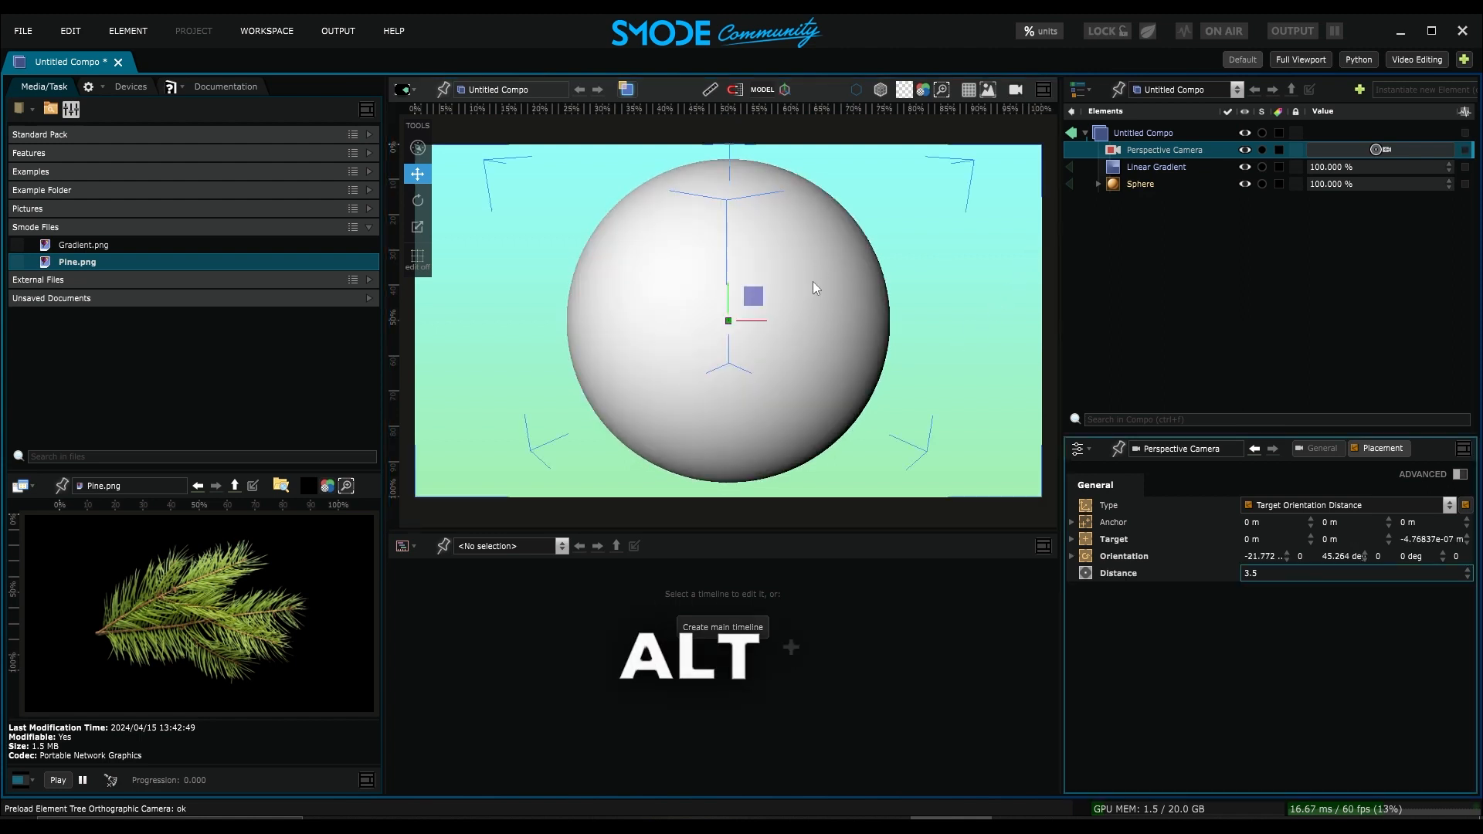
pyautogui.keyDown('alt'); pyautogui.moveTo(818, 285); pyautogui.dragTo(821, 321, button='middle'); pyautogui.keyUp('alt')
pyautogui.keyDown('alt'); pyautogui.scroll(3, 821, 322); pyautogui.keyUp('alt')
pyautogui.keyDown('alt'); pyautogui.scroll(-2, 822, 322); pyautogui.keyUp('alt')
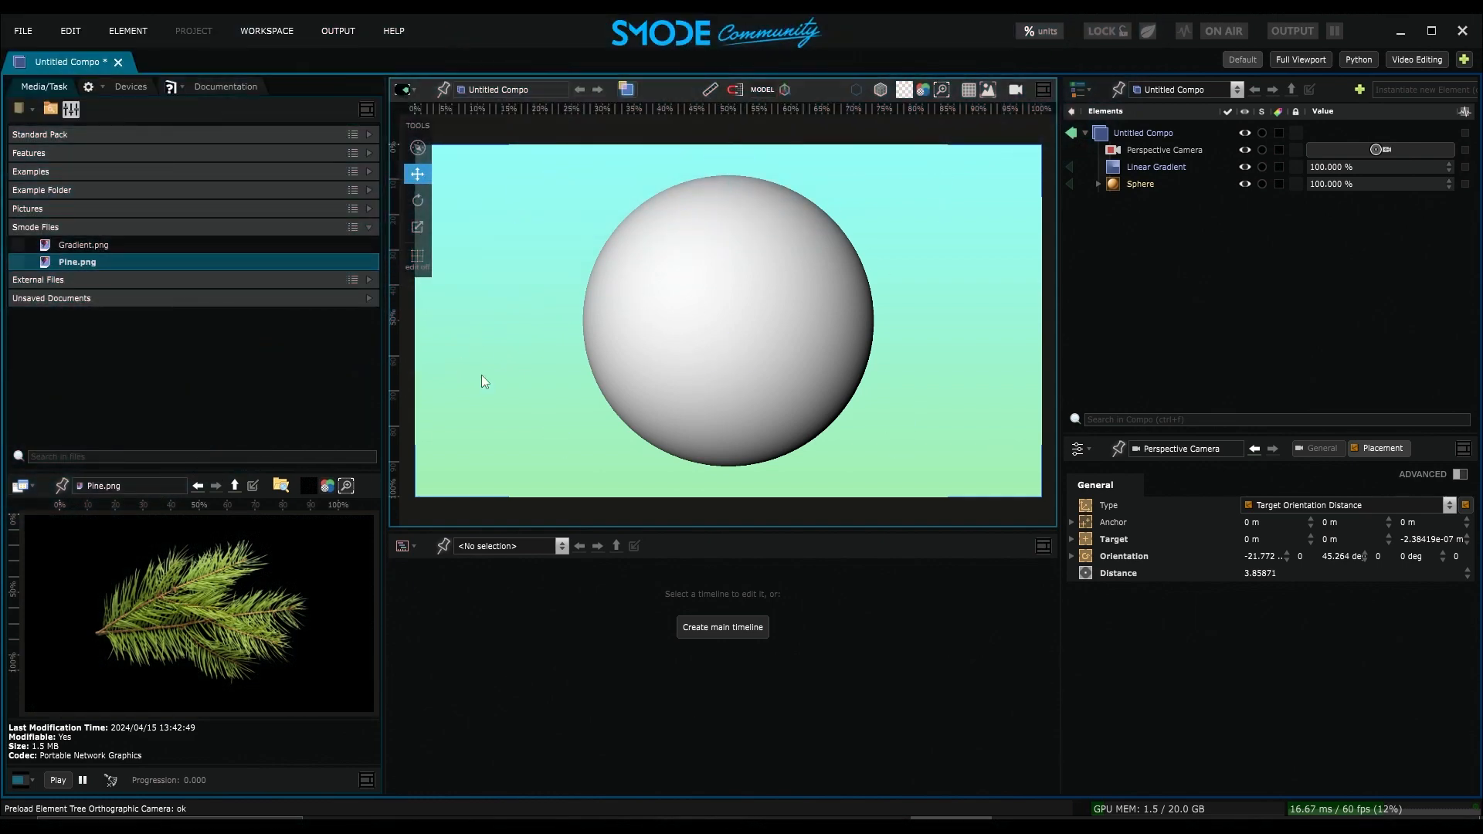
# Step: Split the viewport vertically into two views and show the 3D view in the first one
pyautogui.click(1043, 90)
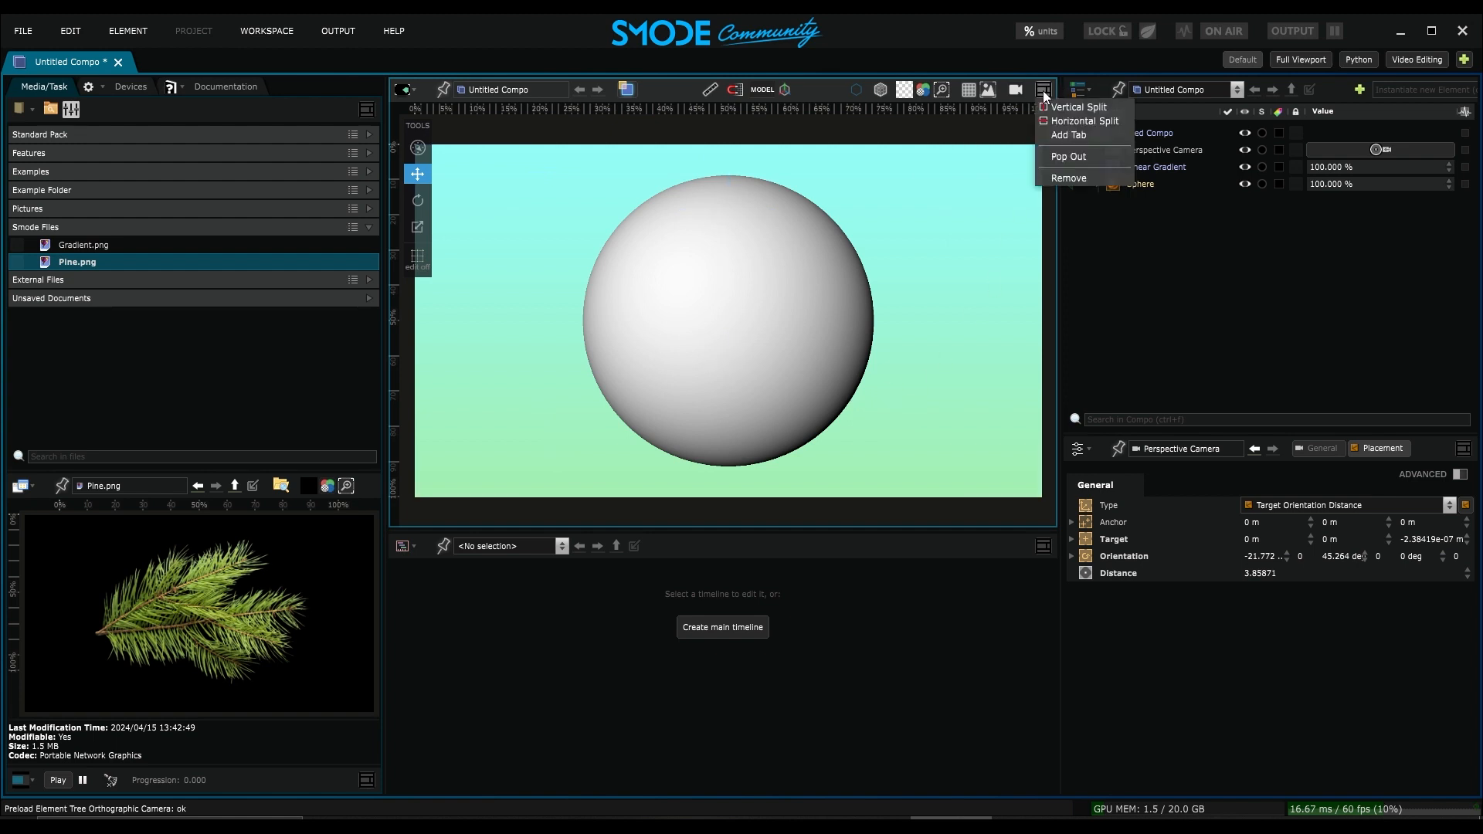
pyautogui.click(1070, 109)
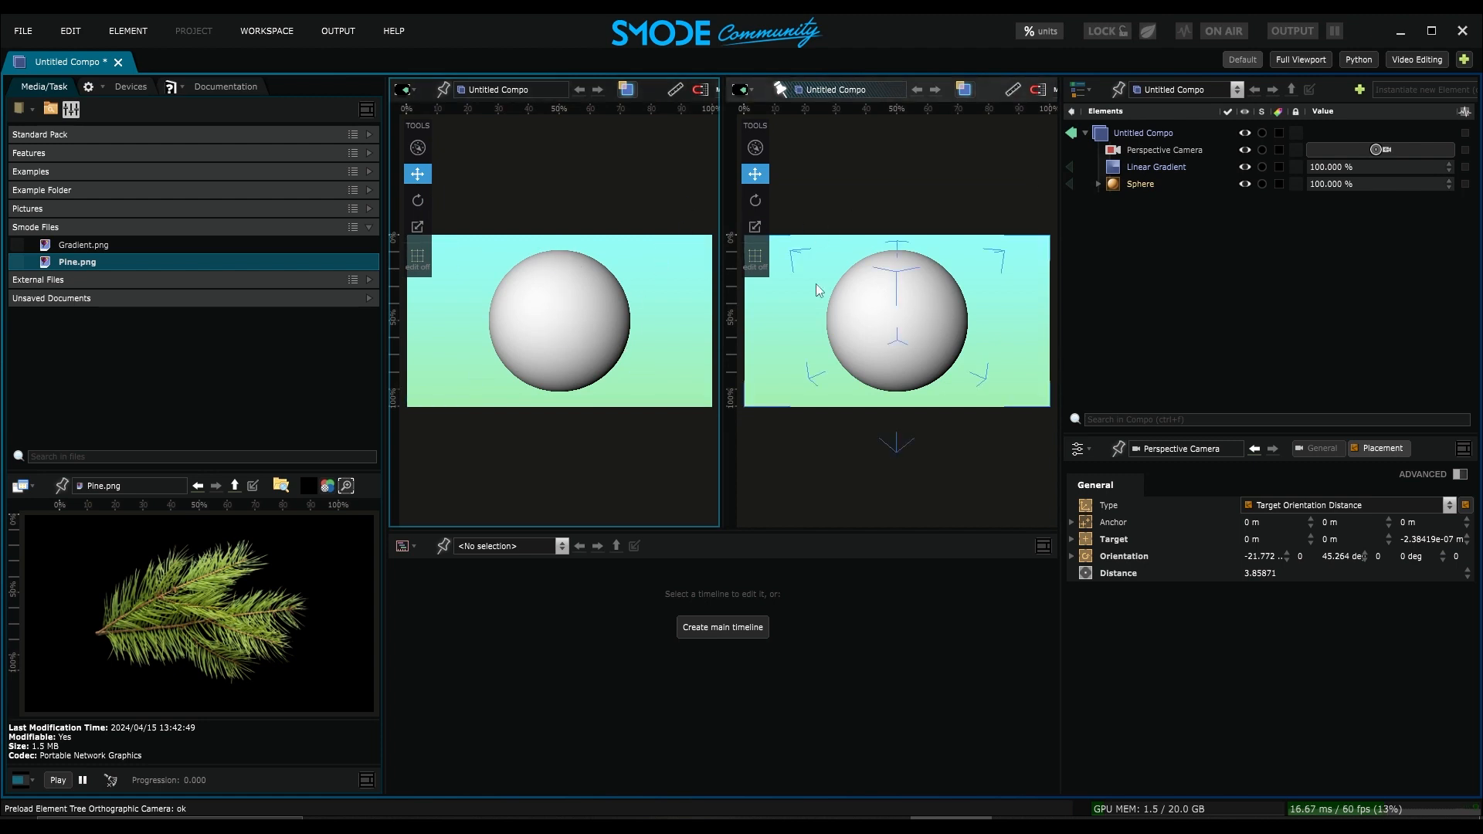
pyautogui.click(626, 90)
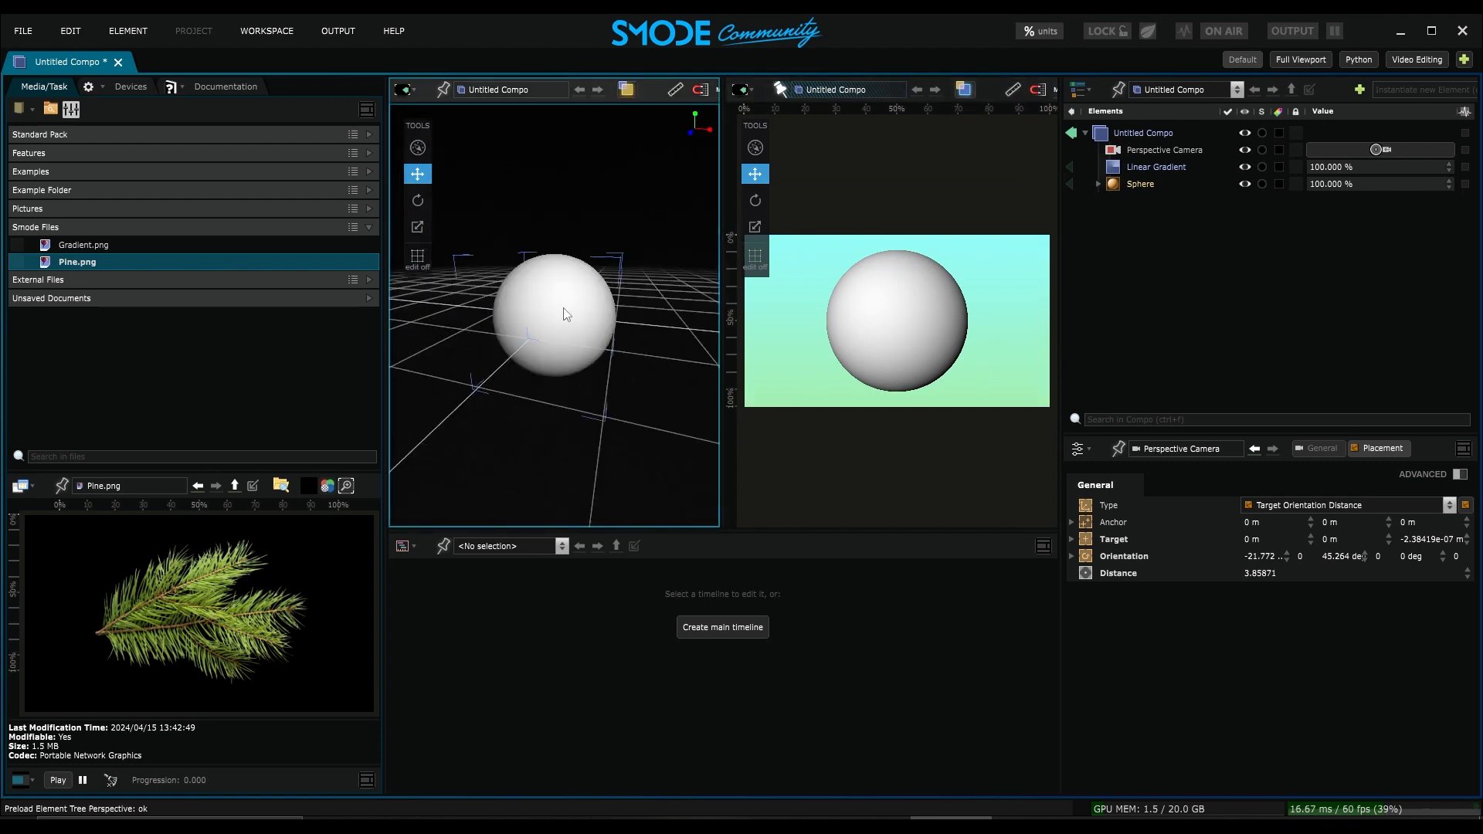
# Step: Select the perspective camera in the 3D view and move its target to about 0.38, -0.02, -0.12 m
pyautogui.click(628, 335)
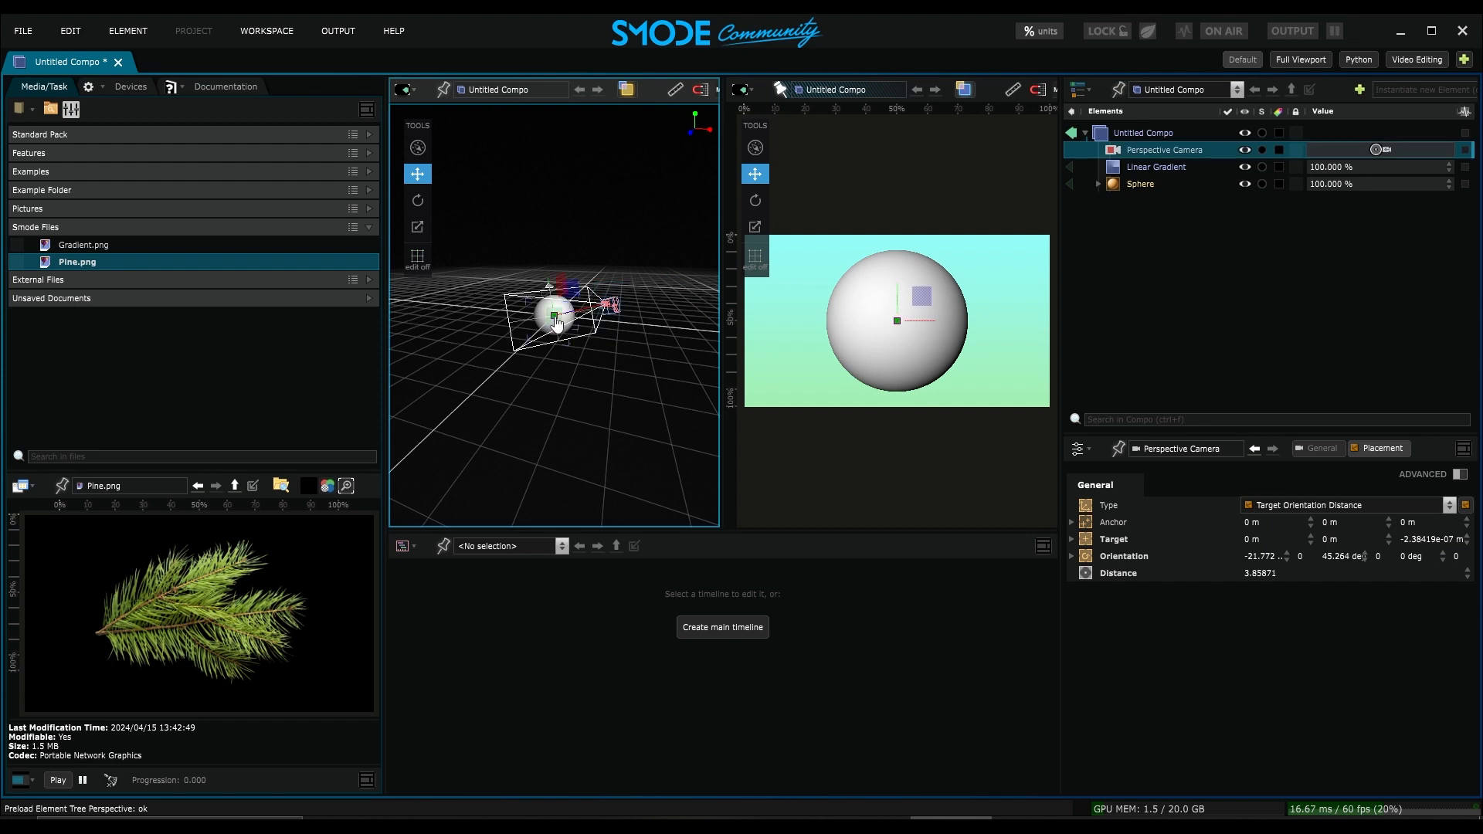
pyautogui.moveTo(554, 316)
pyautogui.mouseDown()
pyautogui.moveTo(574, 318)
pyautogui.moveTo(556, 314)
pyautogui.moveTo(588, 275)
pyautogui.moveTo(553, 284)
pyautogui.moveTo(562, 315)
pyautogui.mouseUp()
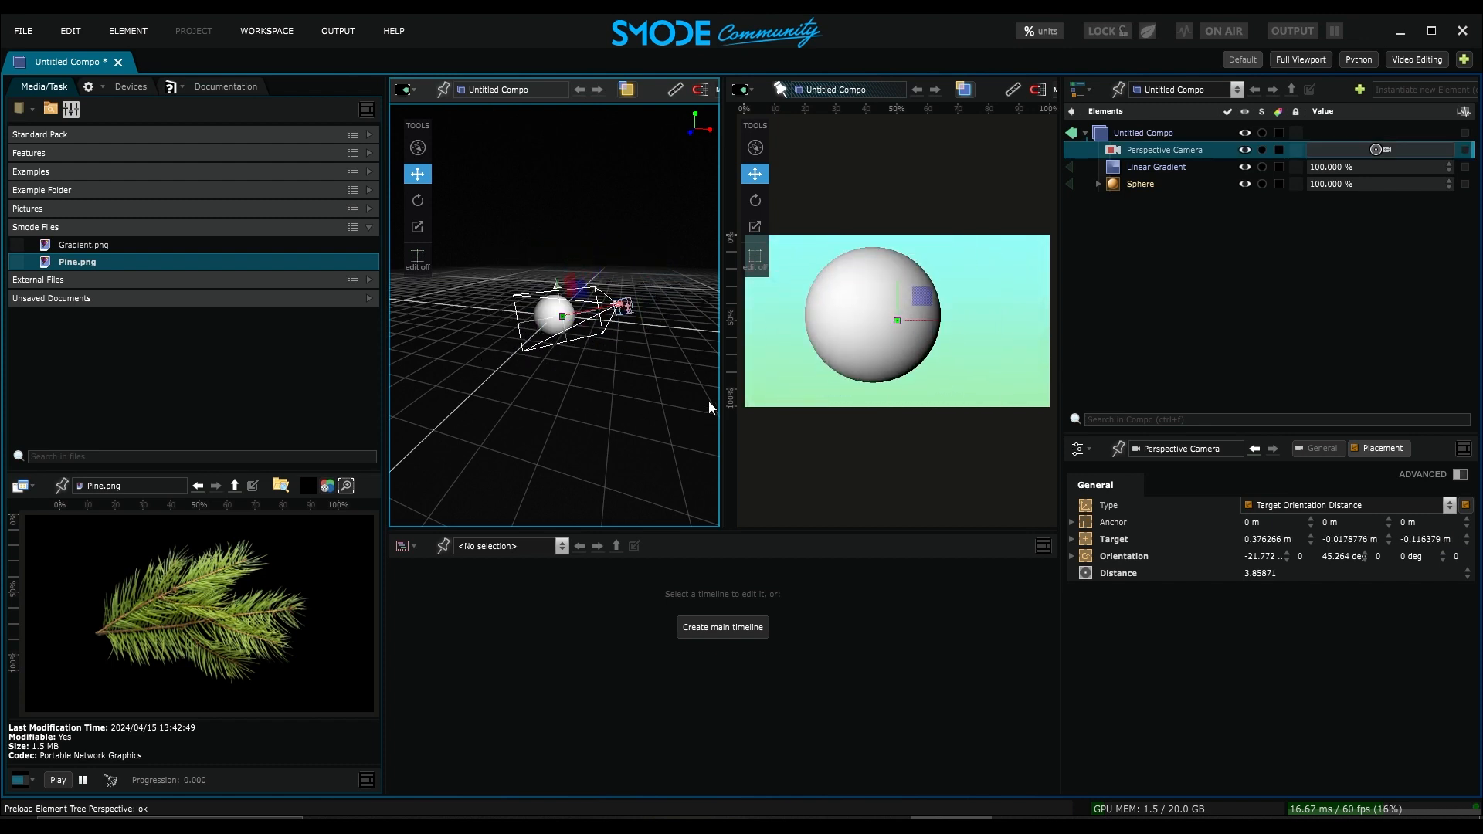
# Step: Reset the perspective camera's target and orientation to 0 on every axis and set its distance to 3.5
pyautogui.rightClick(1310, 539)
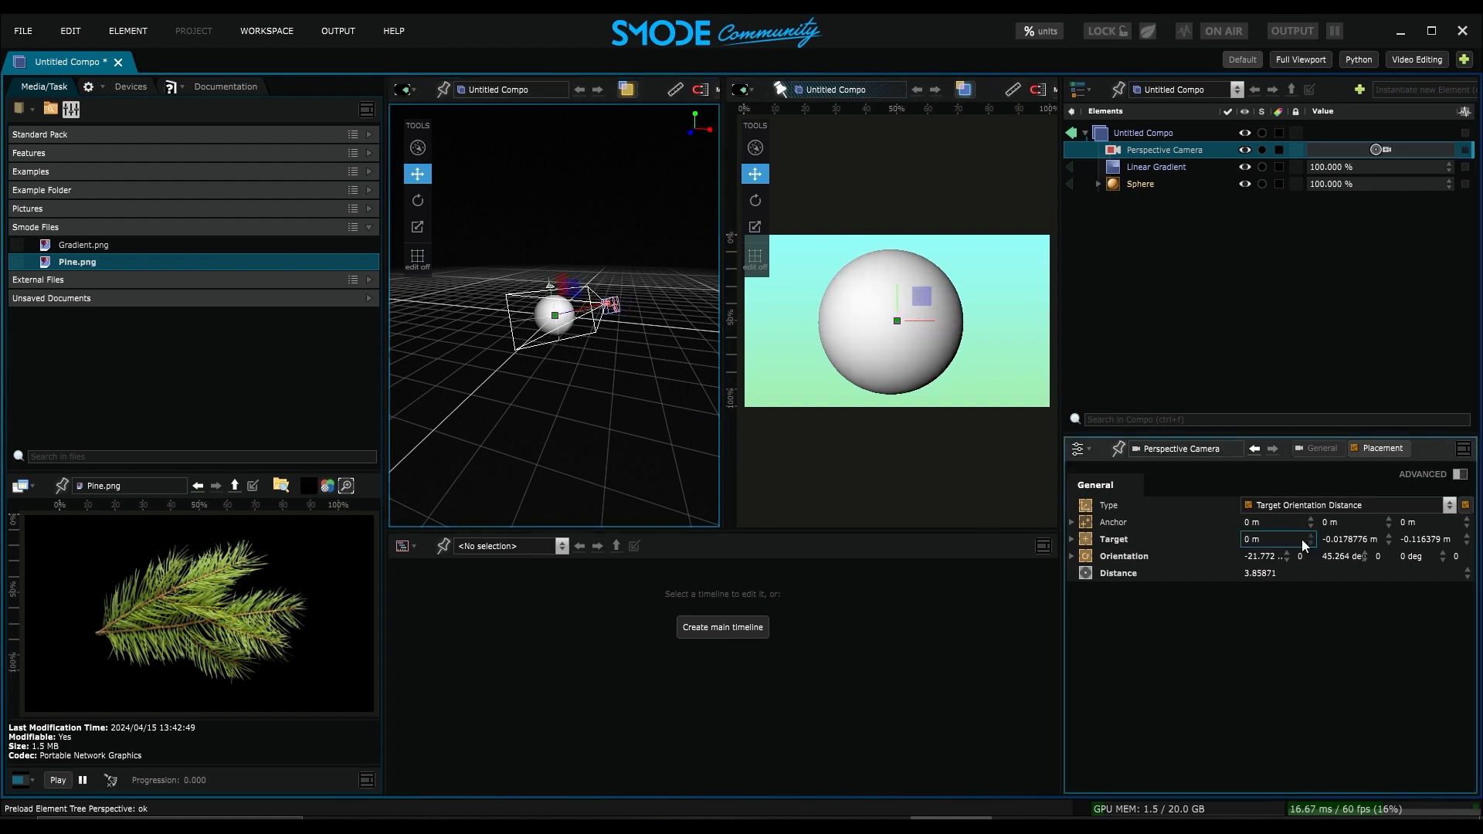
pyautogui.rightClick(1388, 540)
pyautogui.rightClick(1466, 539)
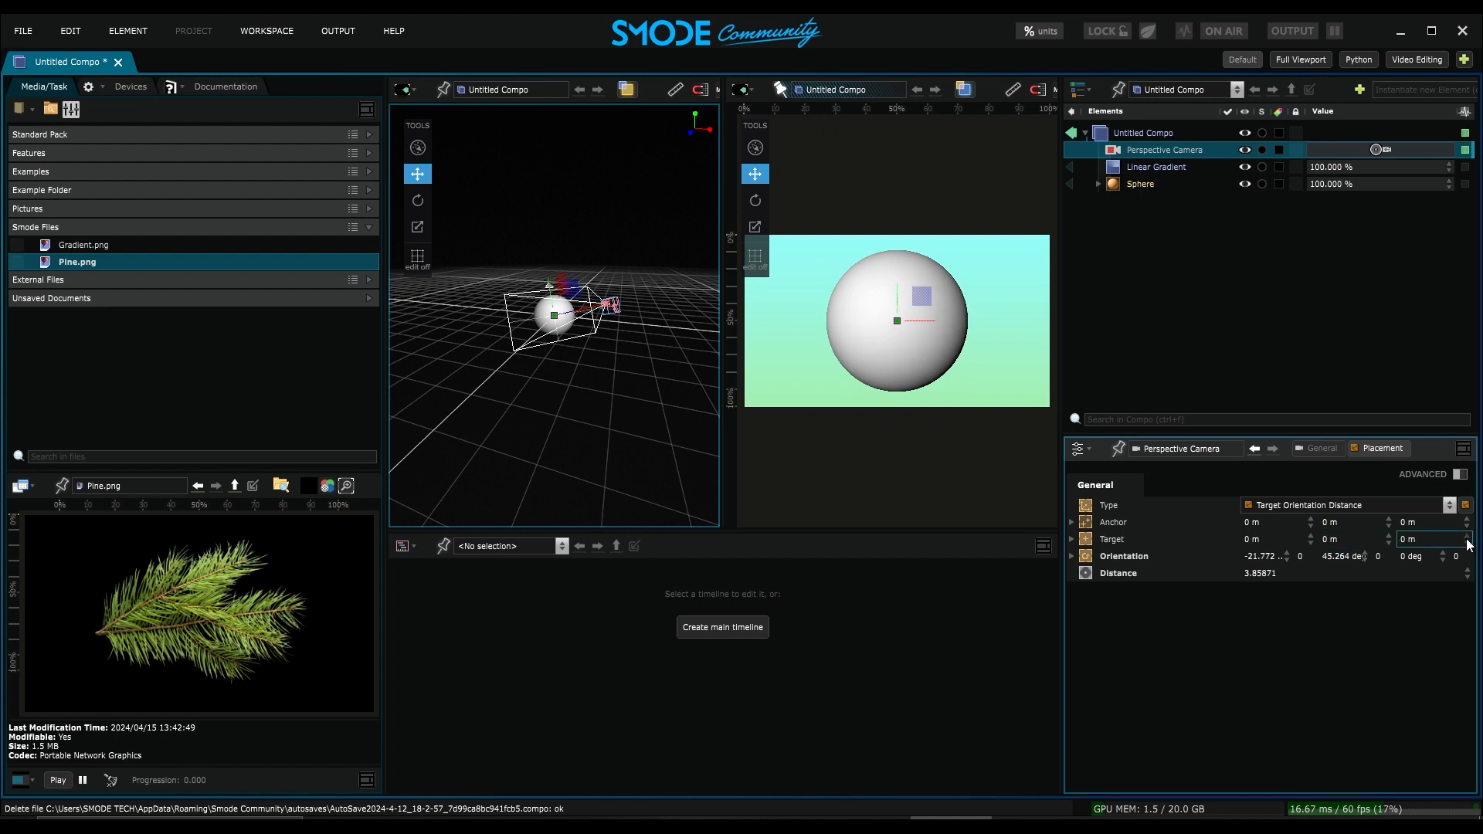
pyautogui.rightClick(1365, 555)
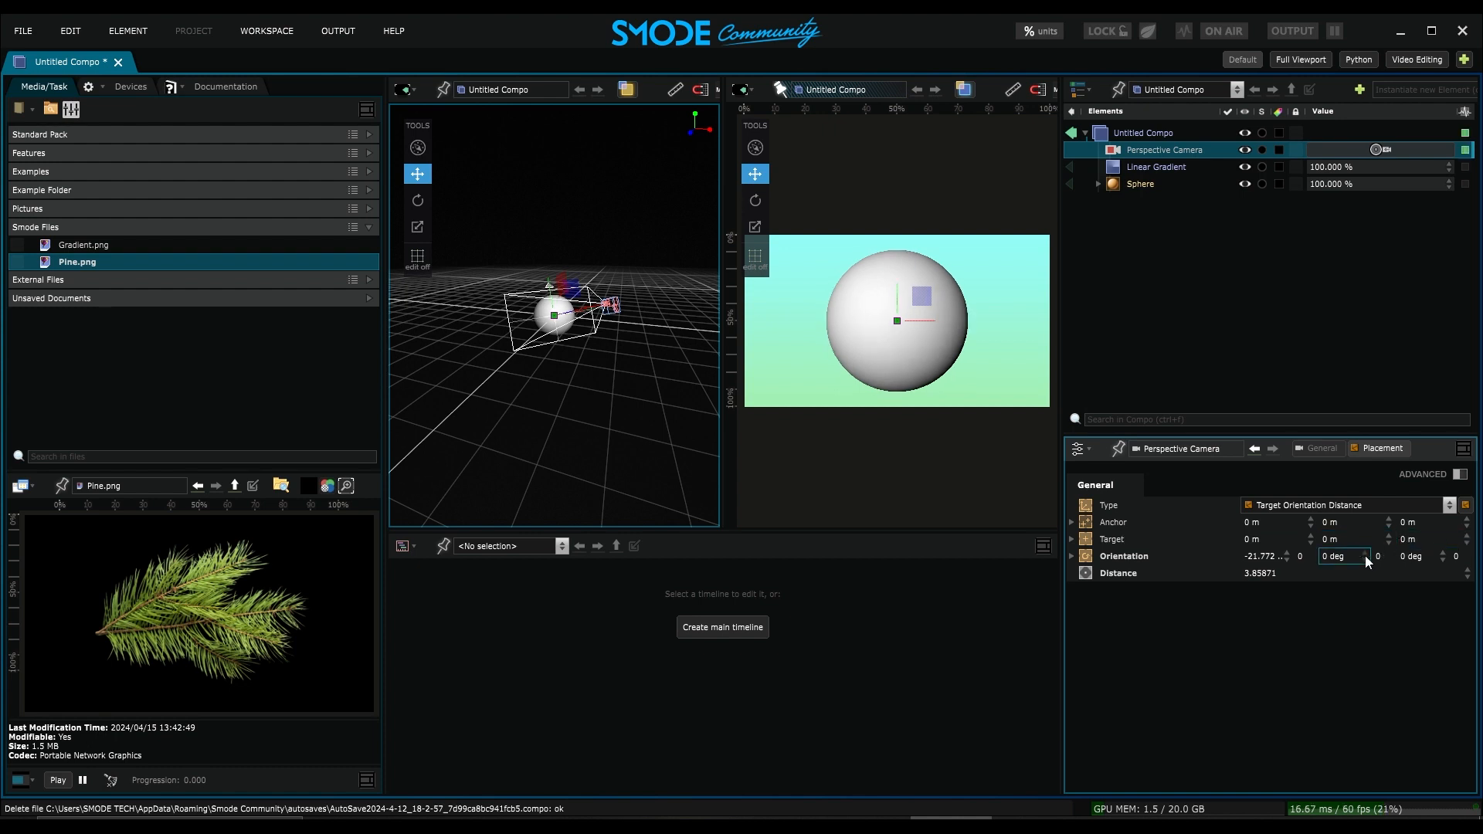
pyautogui.rightClick(1287, 554)
pyautogui.click(1298, 576)
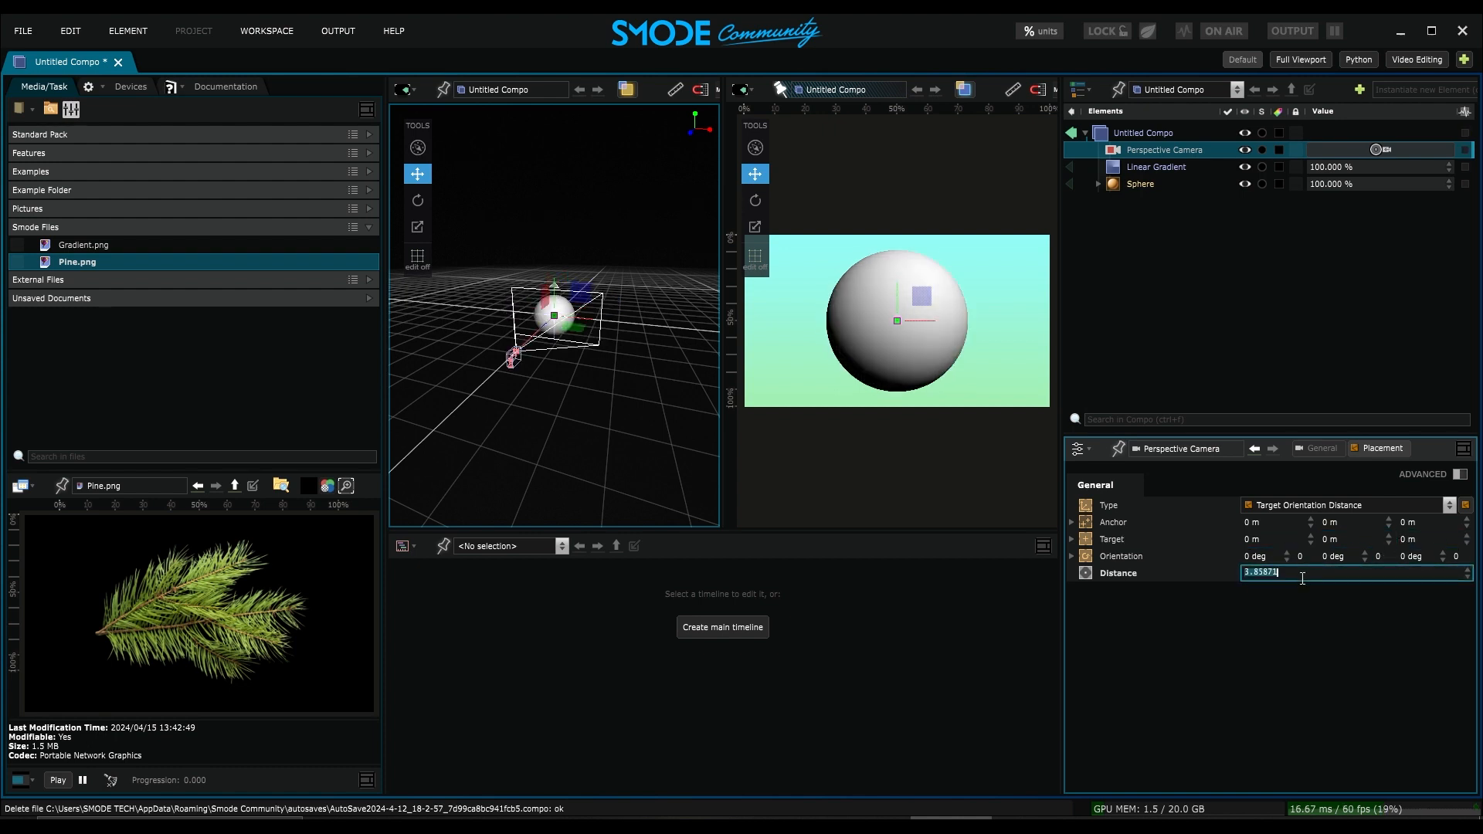
pyautogui.write('3.5')
pyautogui.press('Return')
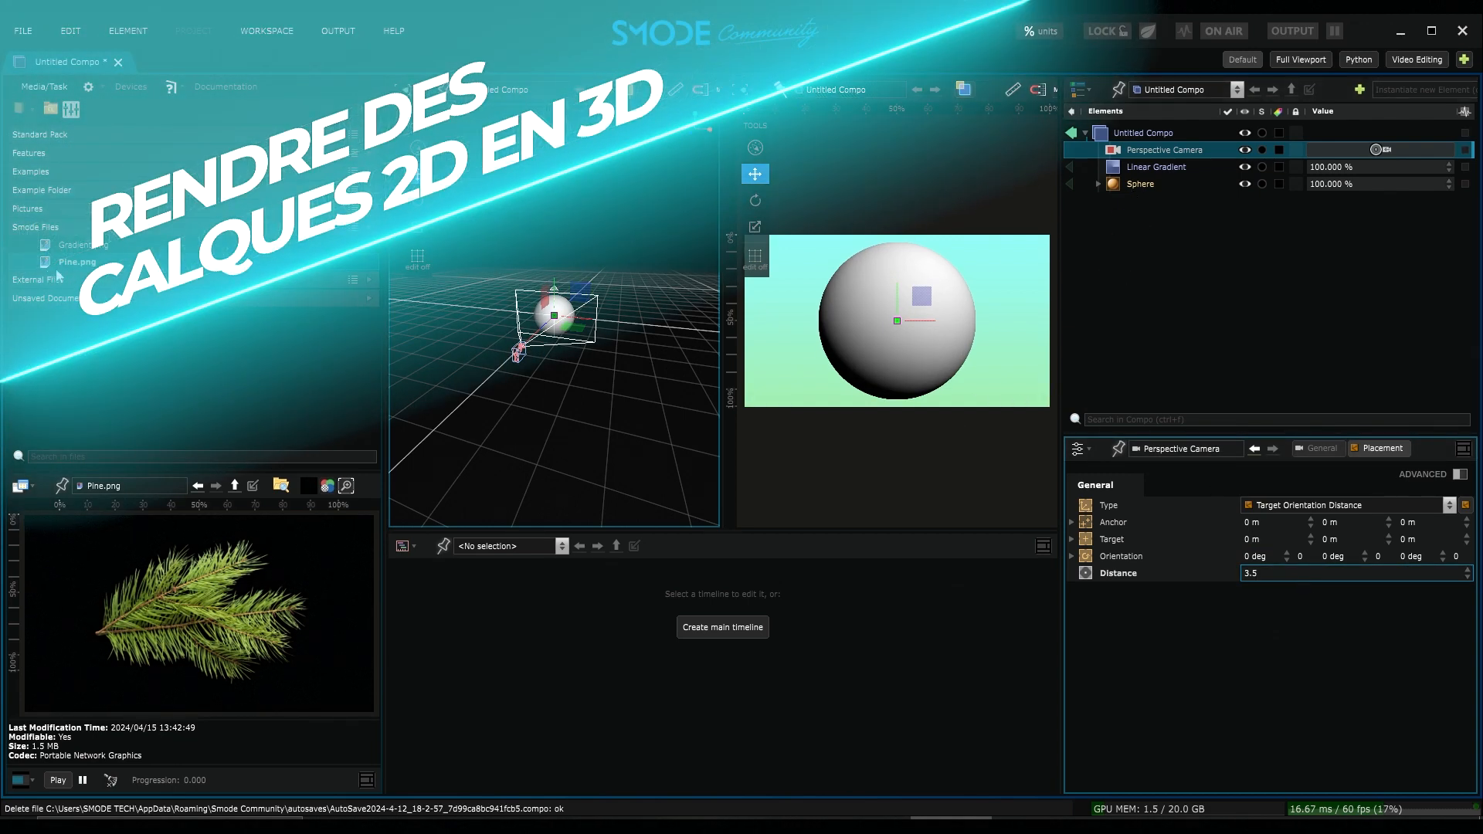
# Step: Add Pine.png to the composition directly below the Sphere in the element tree and change its renderer type to 3D Renderer
pyautogui.moveTo(76, 263); pyautogui.dragTo(1132, 187)
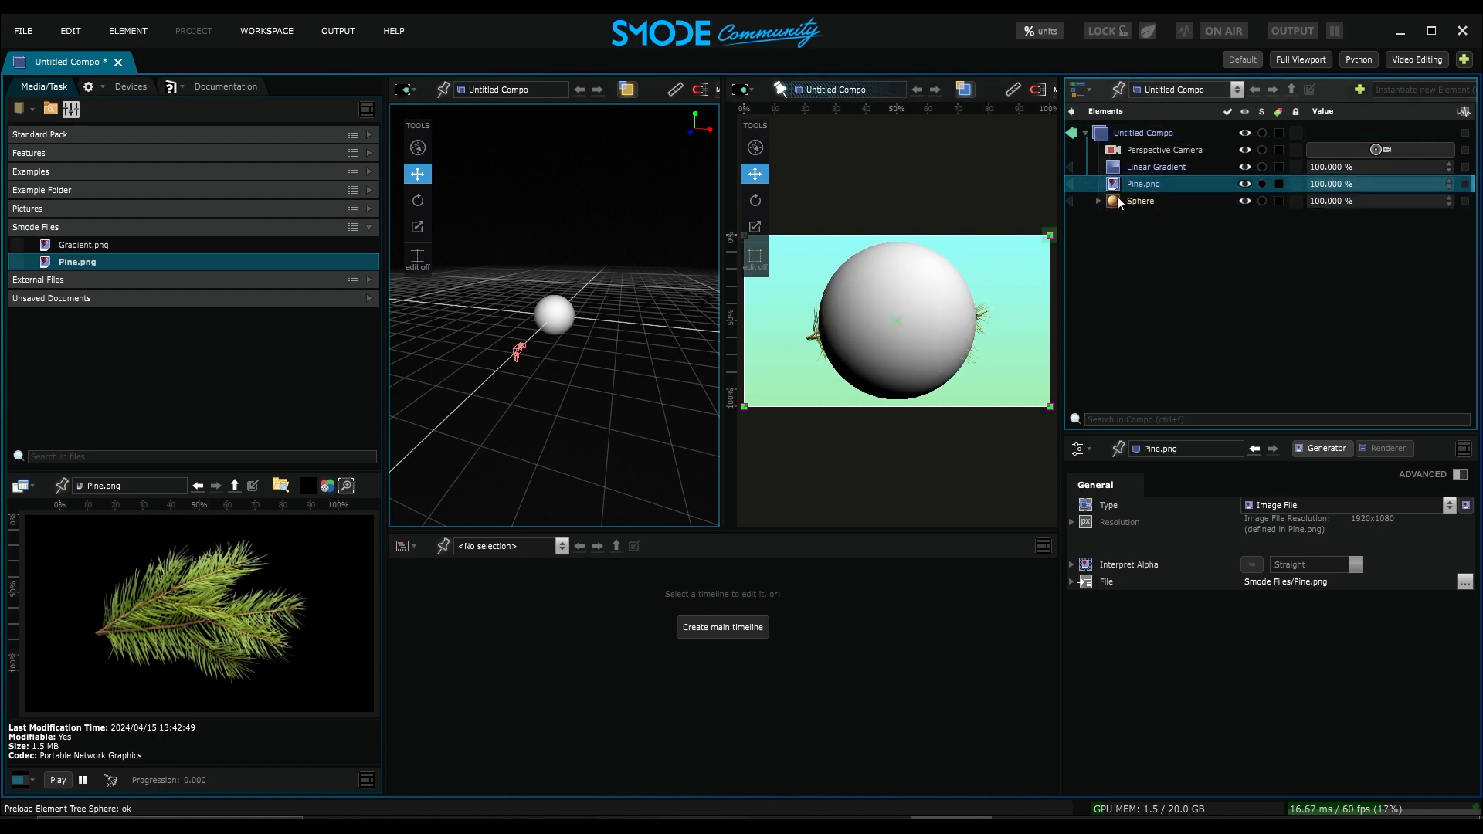
pyautogui.moveTo(1132, 187); pyautogui.dragTo(1124, 211)
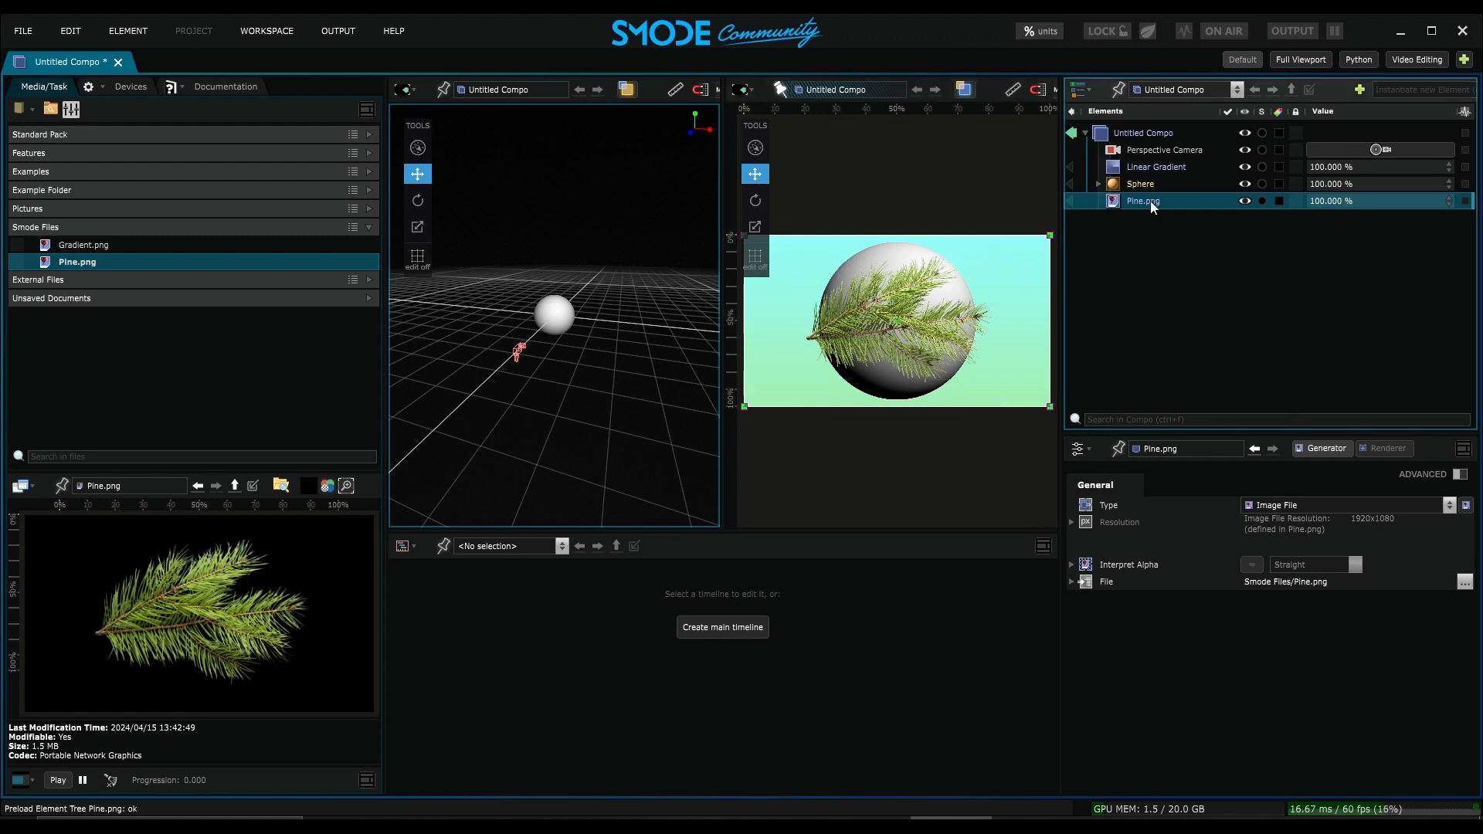
pyautogui.click(1389, 449)
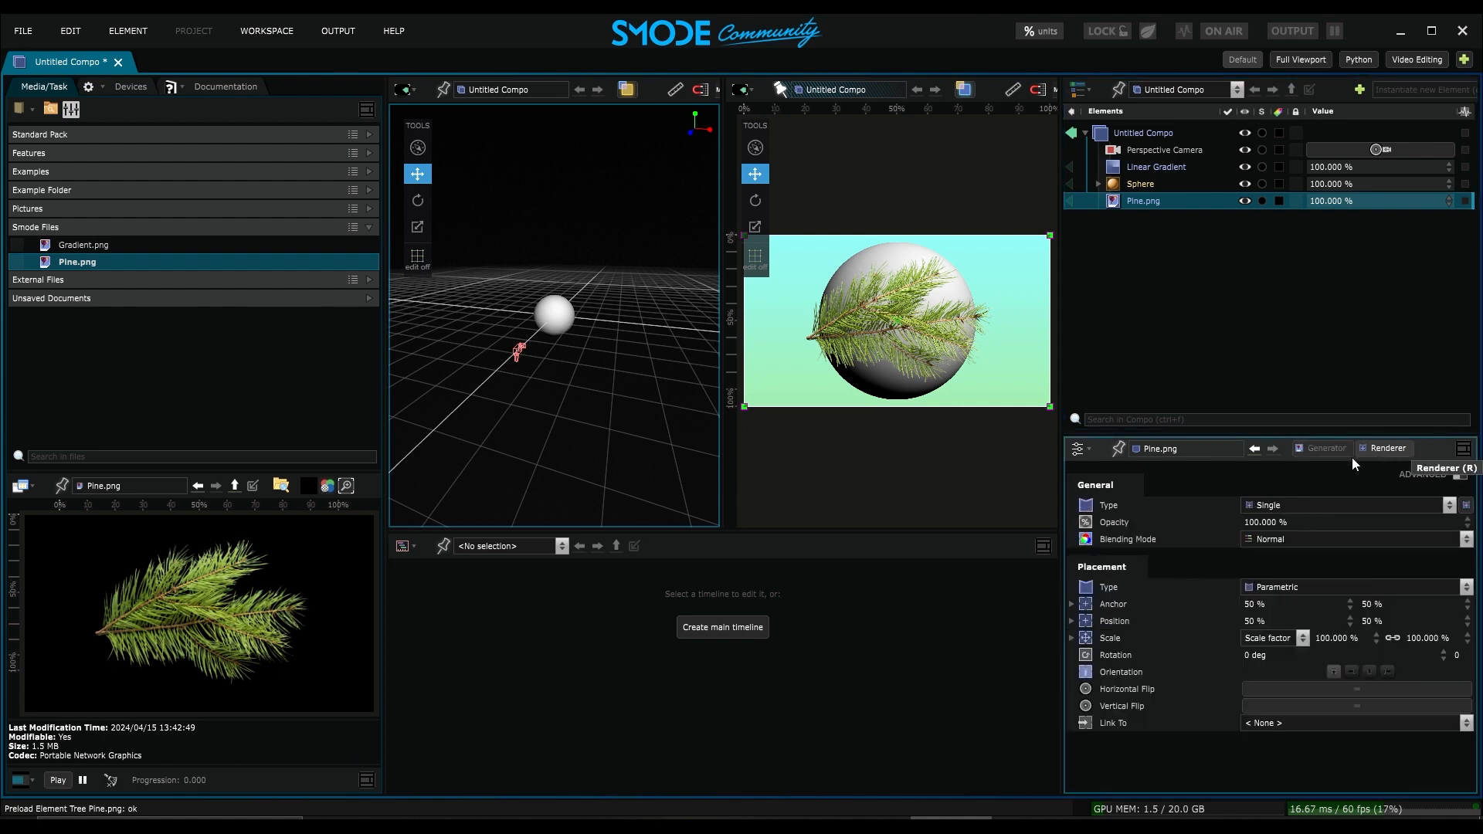
pyautogui.click(1112, 509)
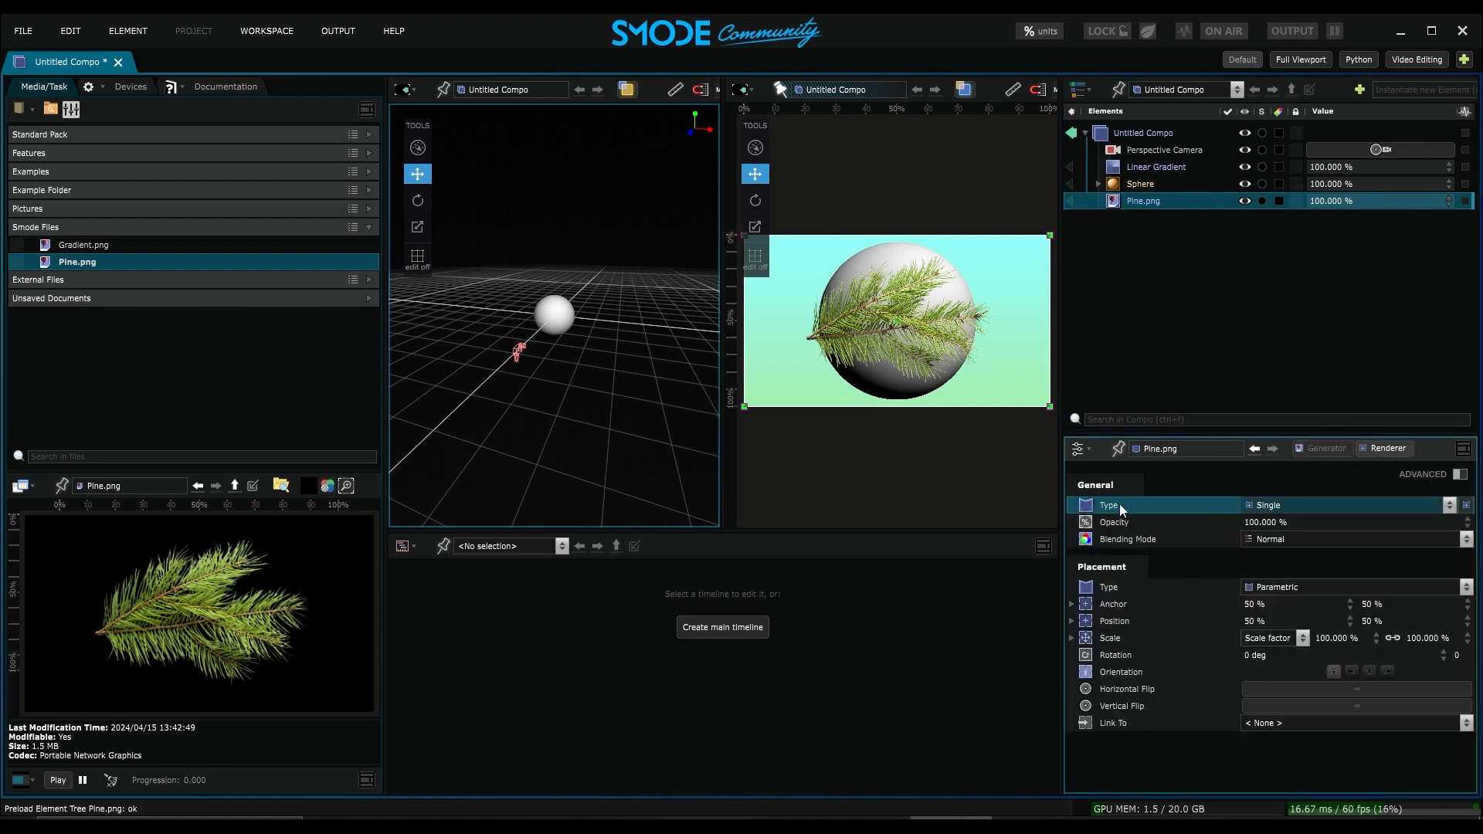
pyautogui.click(1273, 507)
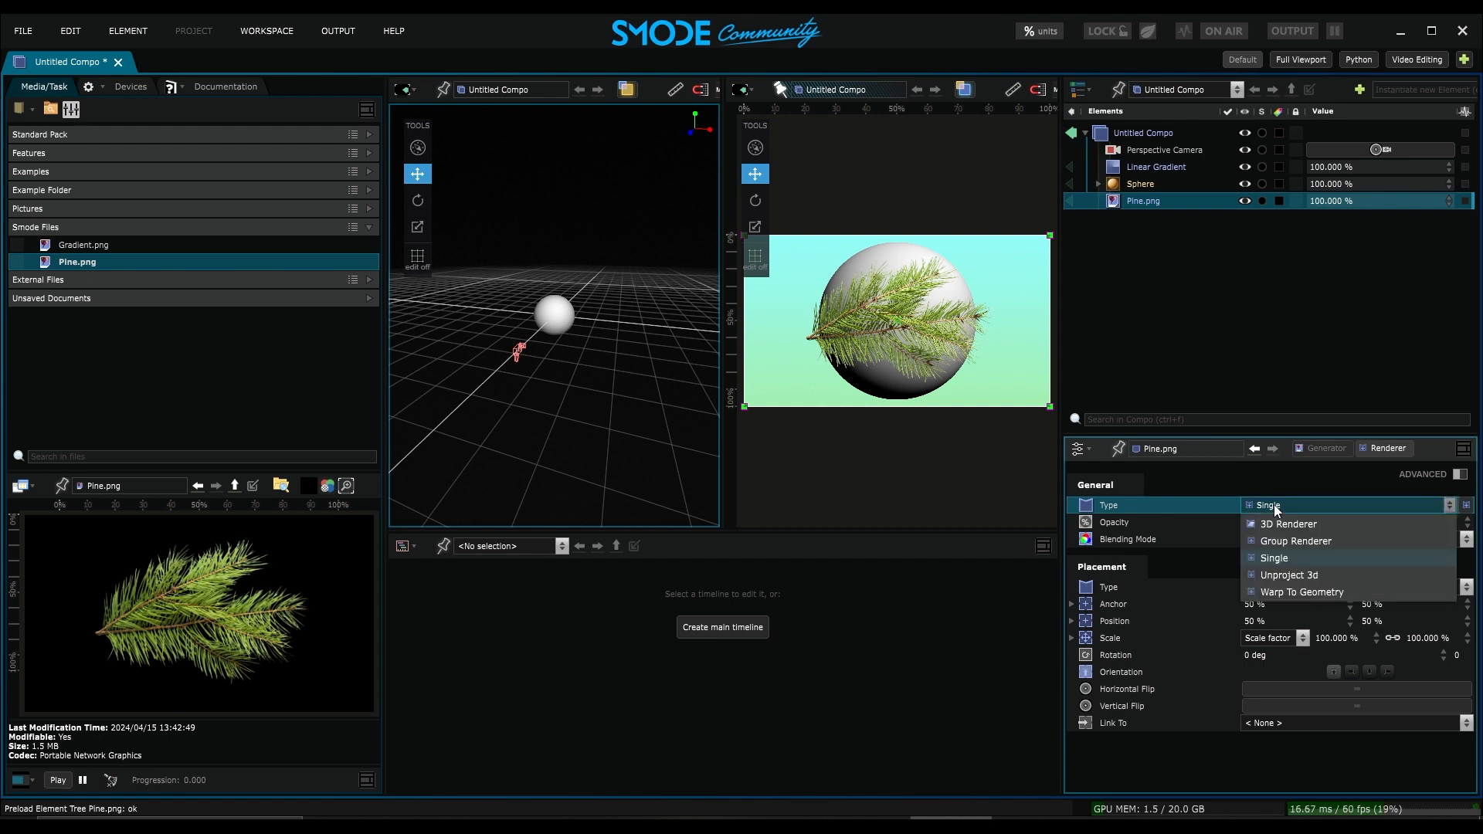
pyautogui.click(1289, 525)
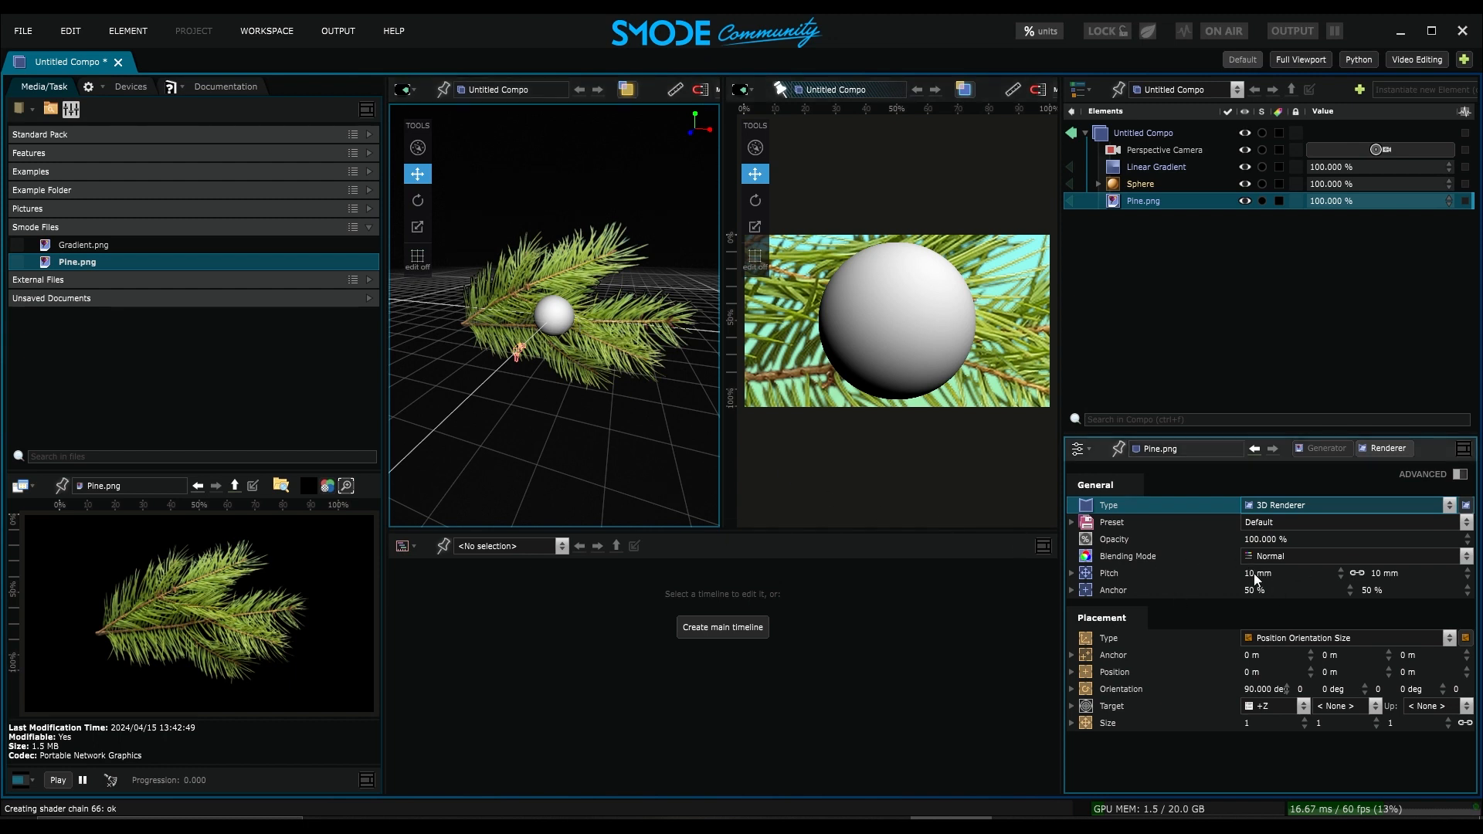
# Step: Reduce the pine image's pitch to about 1.643 mm and move it to about -1.16 m in X and 1.41 m in Z
pyautogui.moveTo(1269, 574); pyautogui.dragTo(1213, 575)
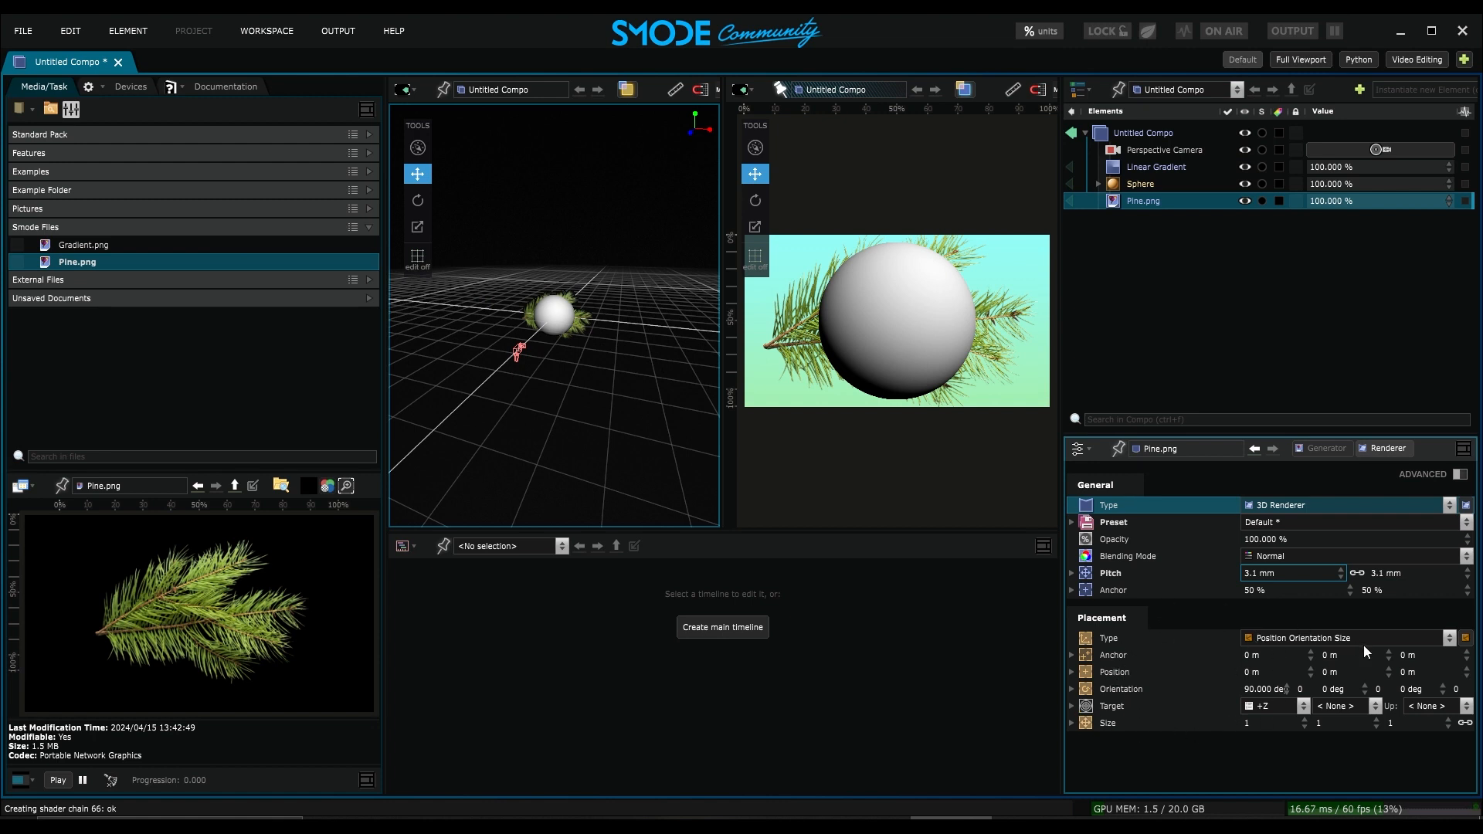
pyautogui.moveTo(1417, 672); pyautogui.dragTo(1461, 672)
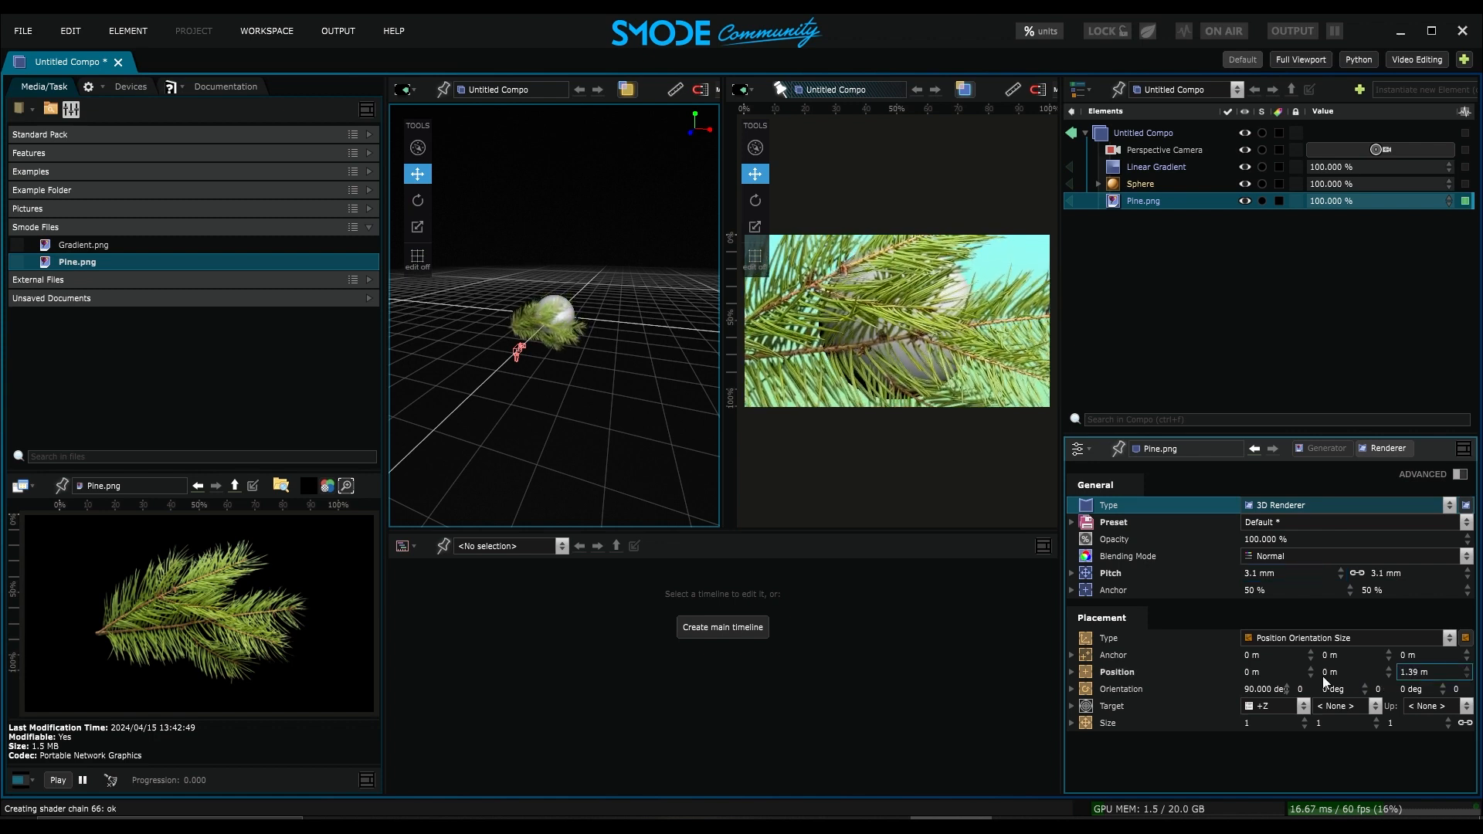
pyautogui.moveTo(1275, 672); pyautogui.dragTo(1230, 672)
pyautogui.moveTo(1421, 672); pyautogui.dragTo(1423, 672)
pyautogui.moveTo(1413, 573); pyautogui.dragTo(1382, 573)
pyautogui.moveTo(1263, 673); pyautogui.dragTo(1273, 674)
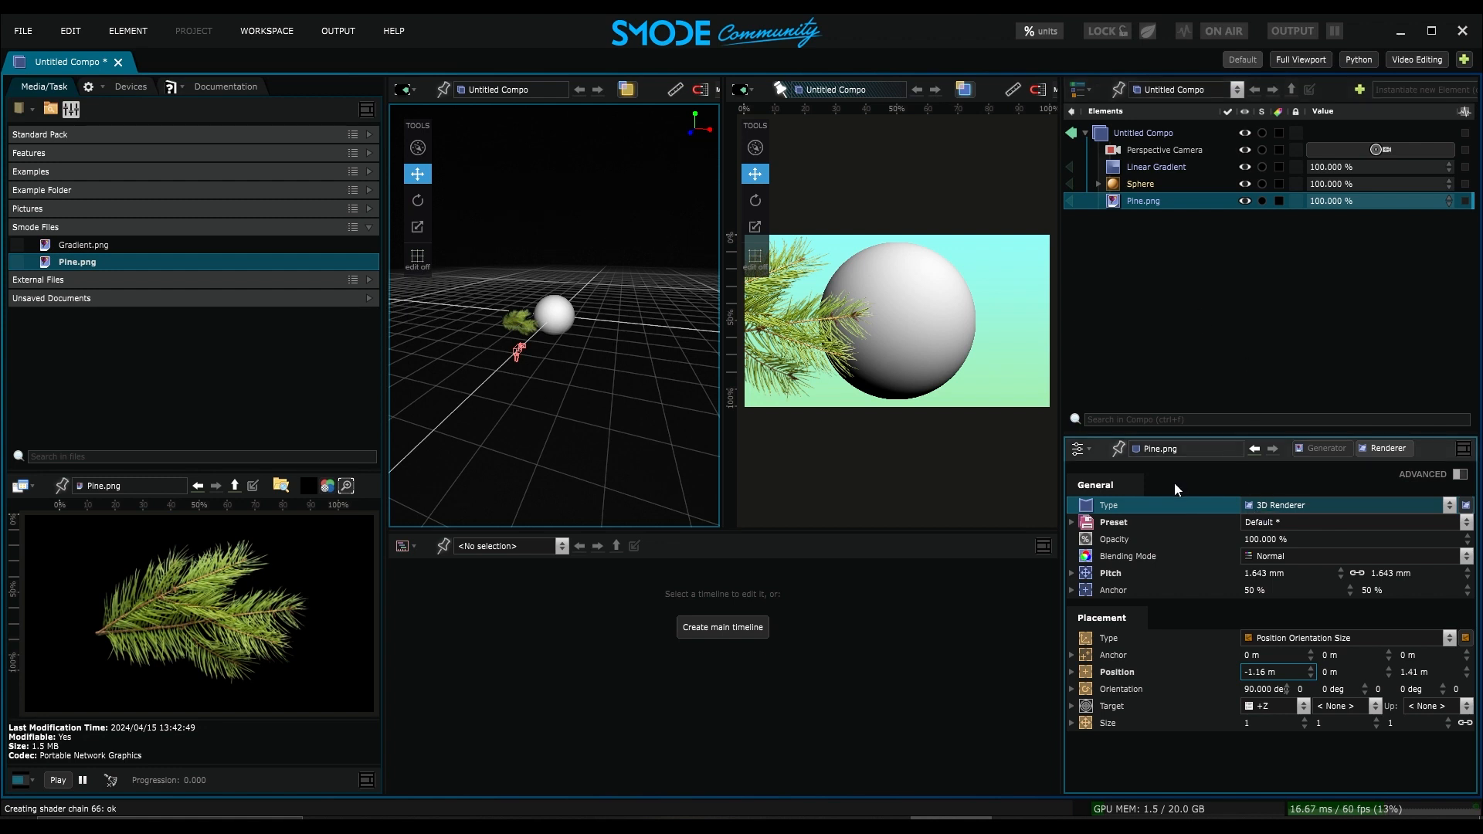
# Step: Add a second 3D renderer to the pine image, move it to about 1.16 m in X and adjust its orientation
pyautogui.hotkey('ctrl', 'shift', 'a')
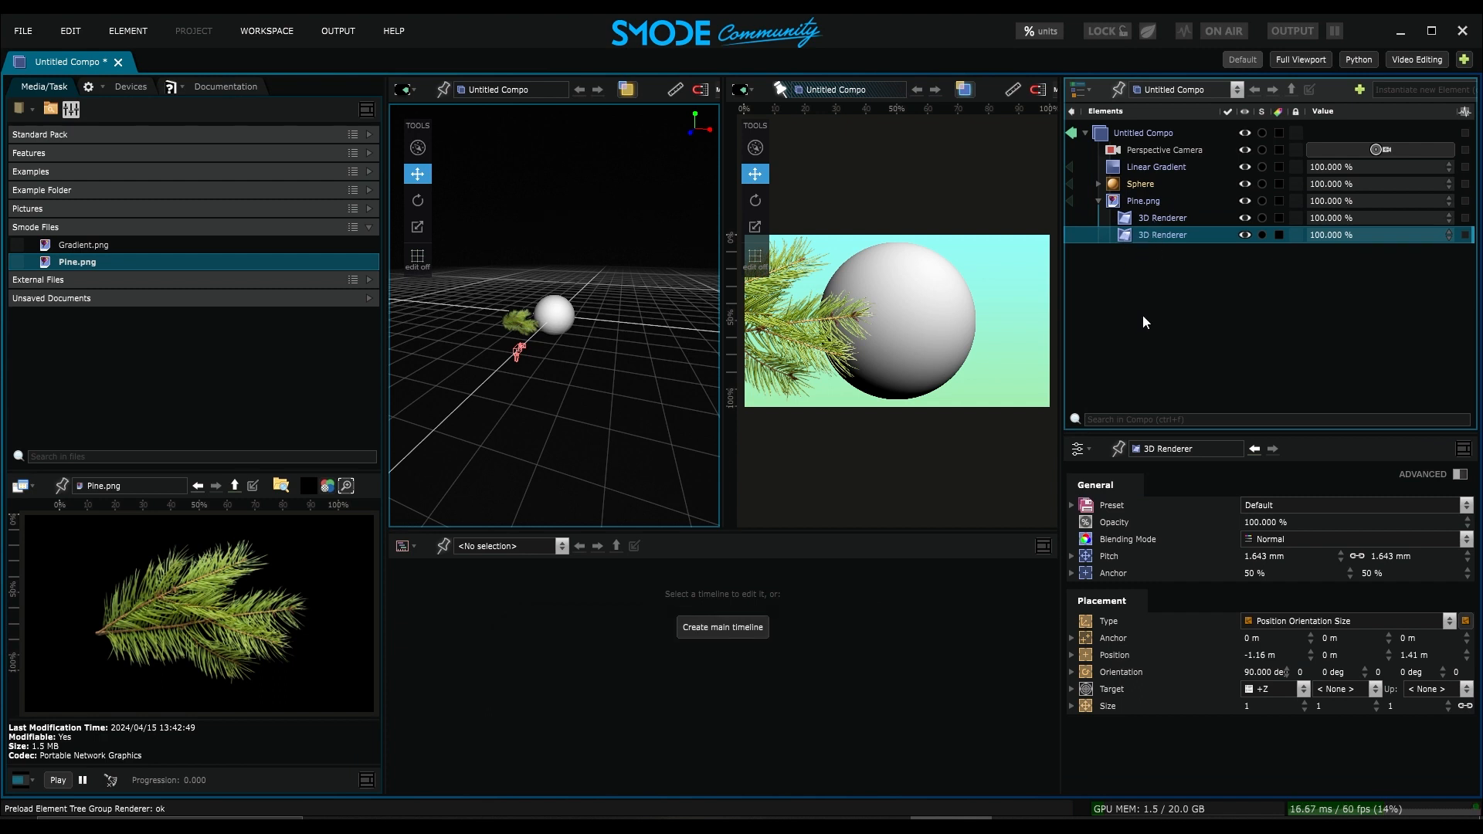
pyautogui.moveTo(1260, 660); pyautogui.dragTo(1267, 678)
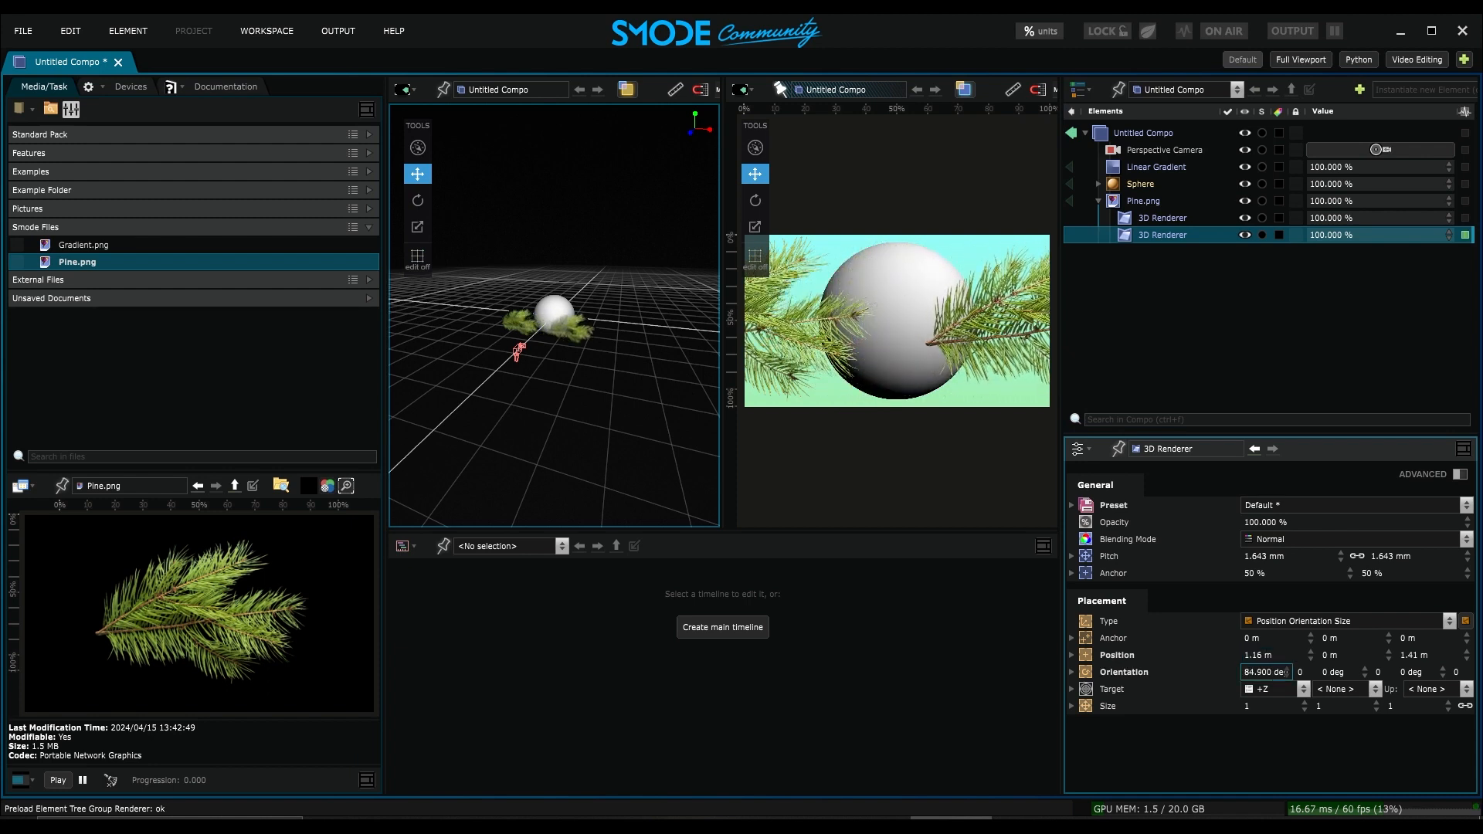
pyautogui.moveTo(1419, 672); pyautogui.dragTo(1340, 655)
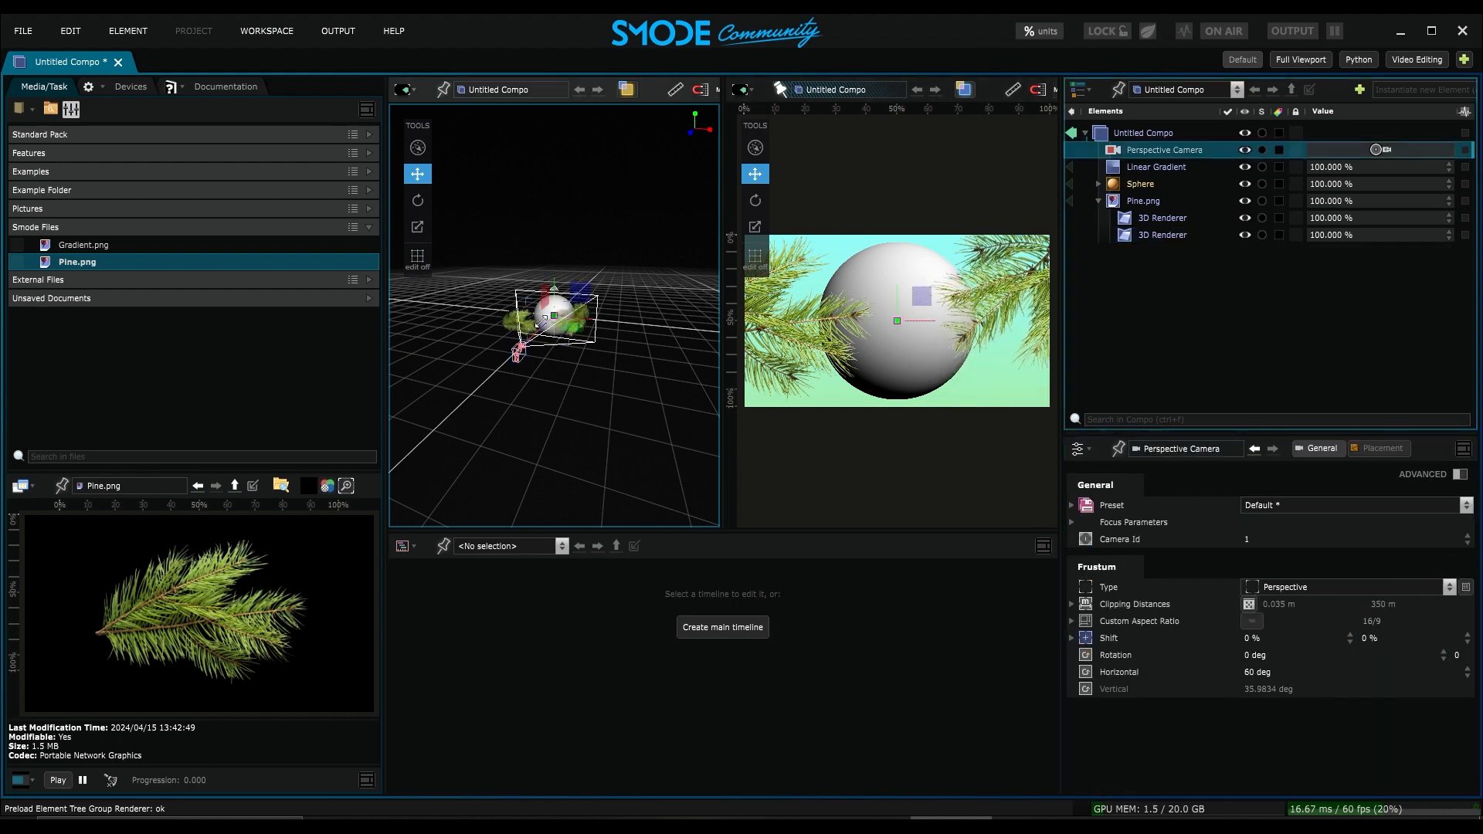
# Step: Shift the perspective camera slightly in the 3D view to reframe the sphere between the two pine branches
pyautogui.moveTo(539, 322); pyautogui.dragTo(590, 332)
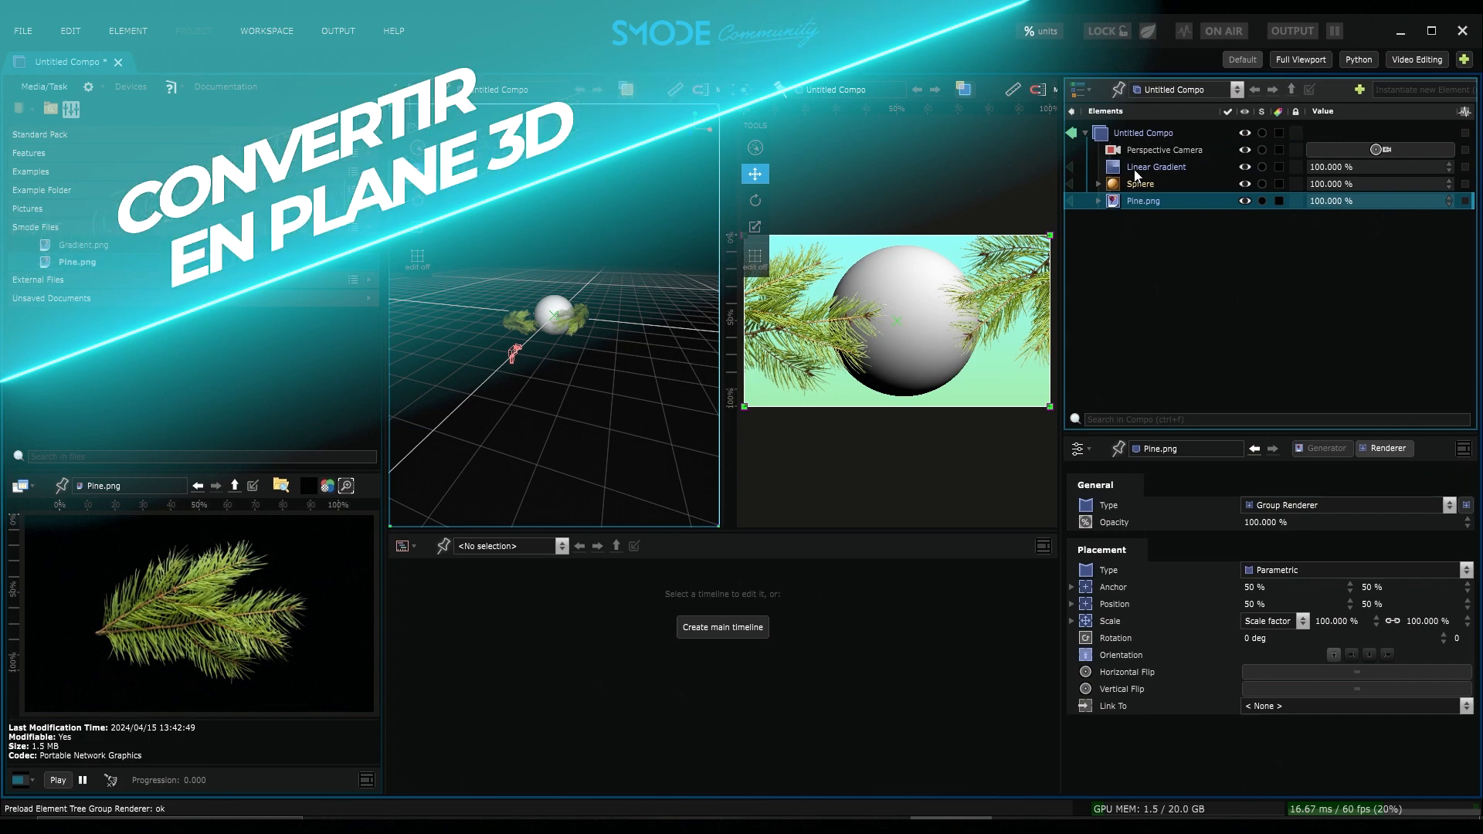
# Step: Change the Linear Gradient's renderer type to 3D Renderer
pyautogui.click(1142, 169)
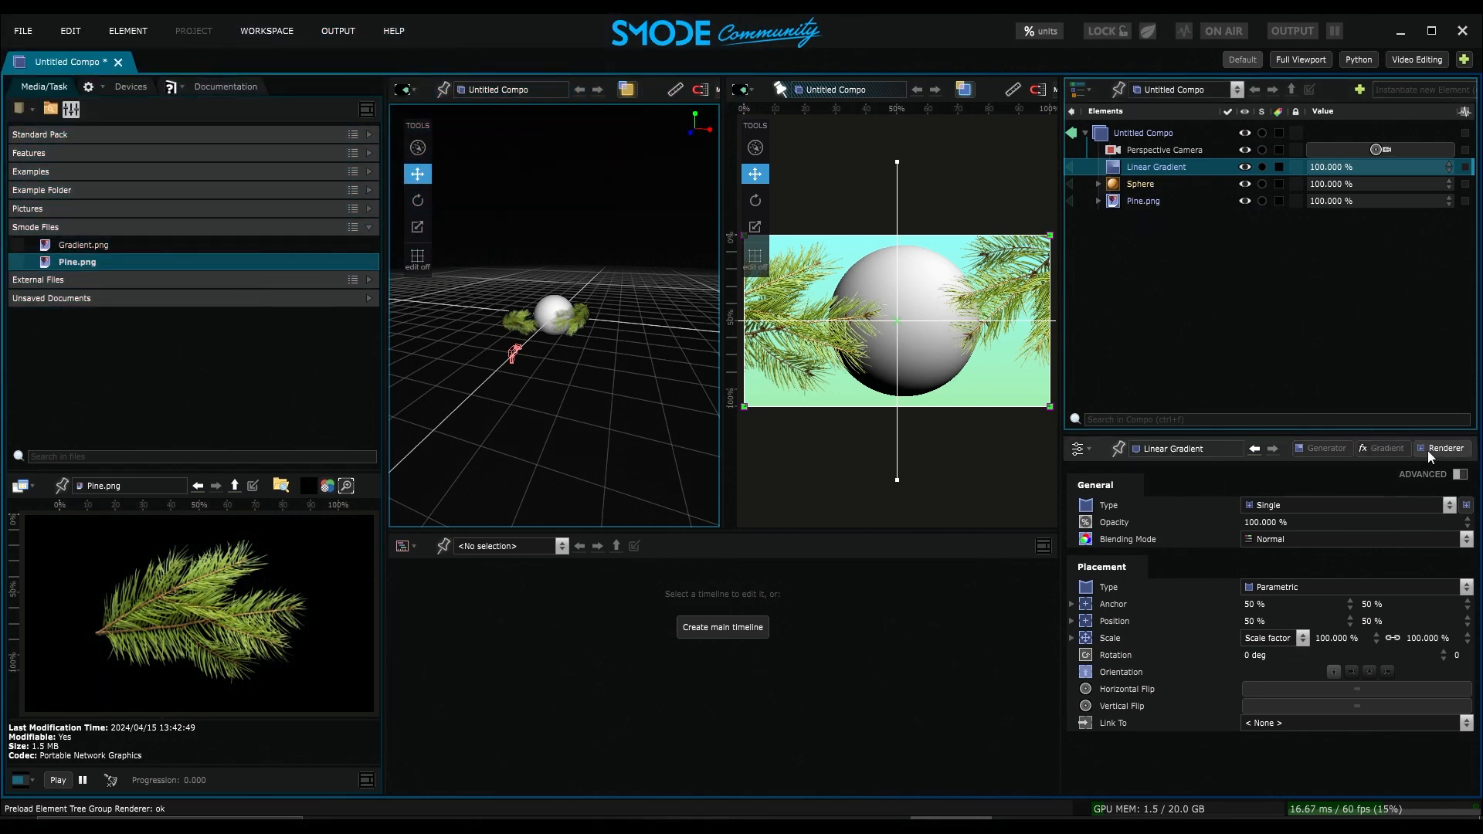
pyautogui.click(1295, 505)
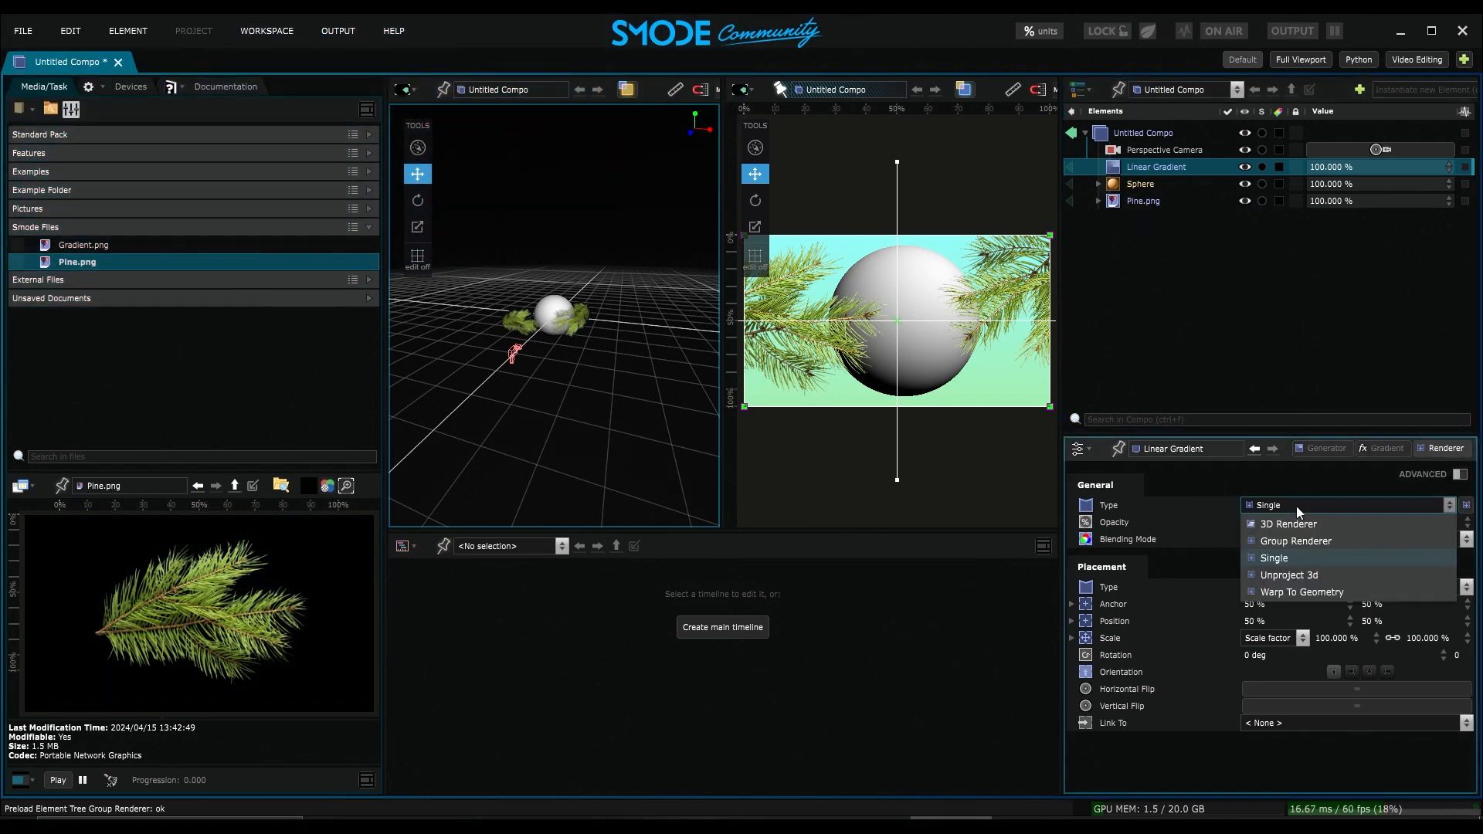
pyautogui.click(1276, 522)
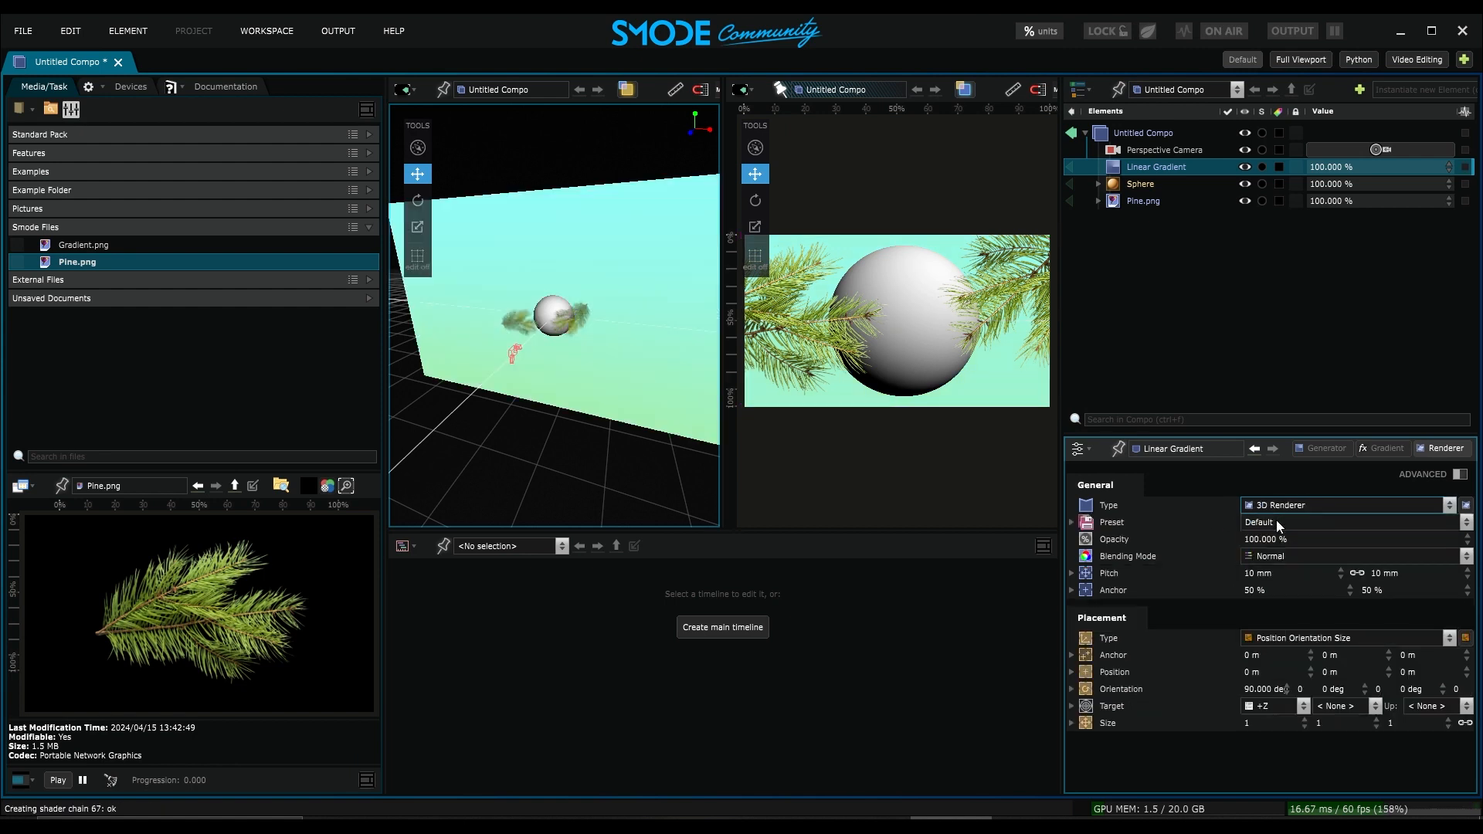
# Step: Transform the Linear Gradient into a 3D layer plane and inspect the gradient map in the plane's diffuse material
pyautogui.rightClick(1143, 172)
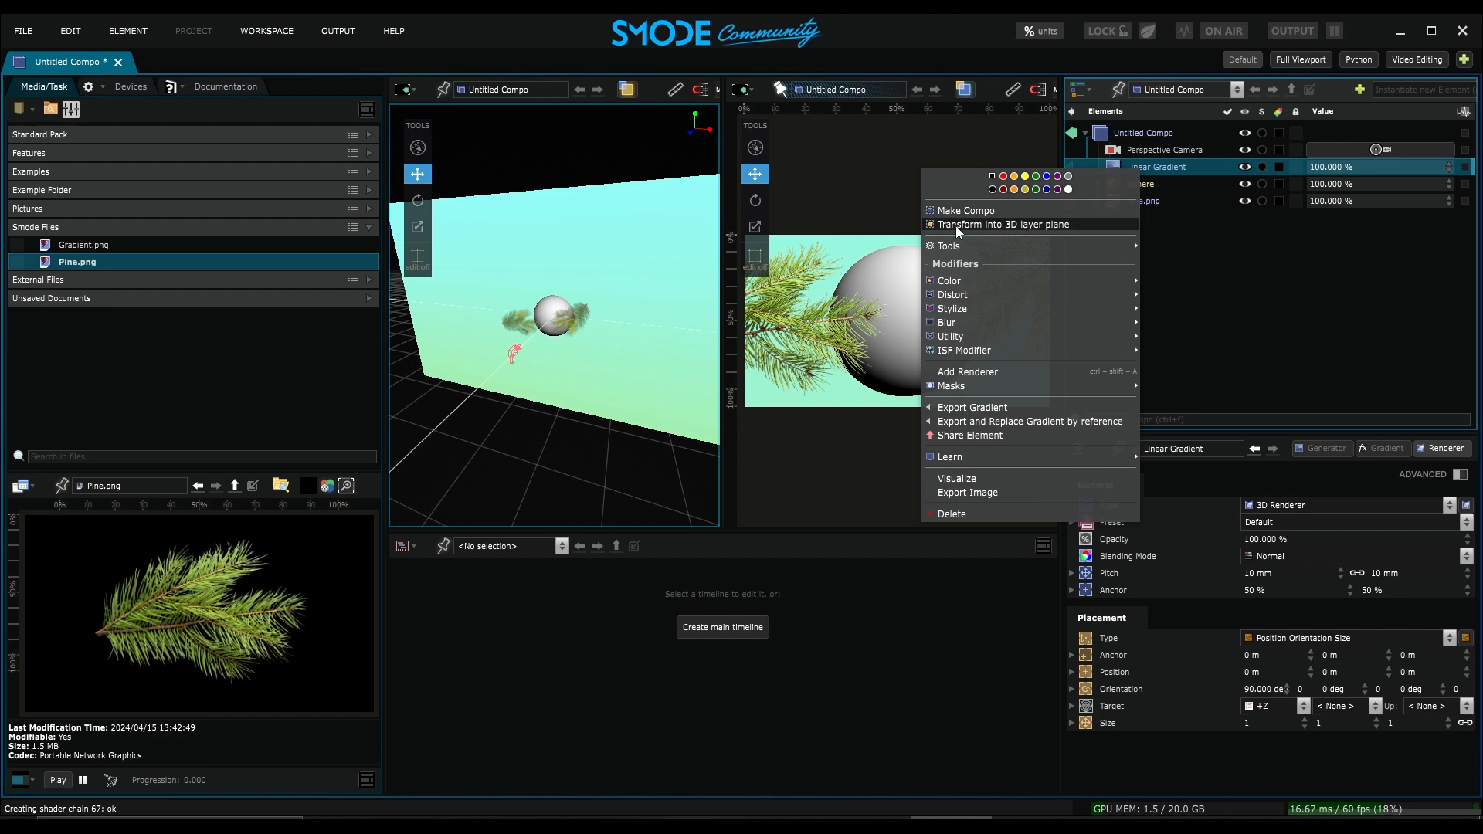
pyautogui.click(1046, 224)
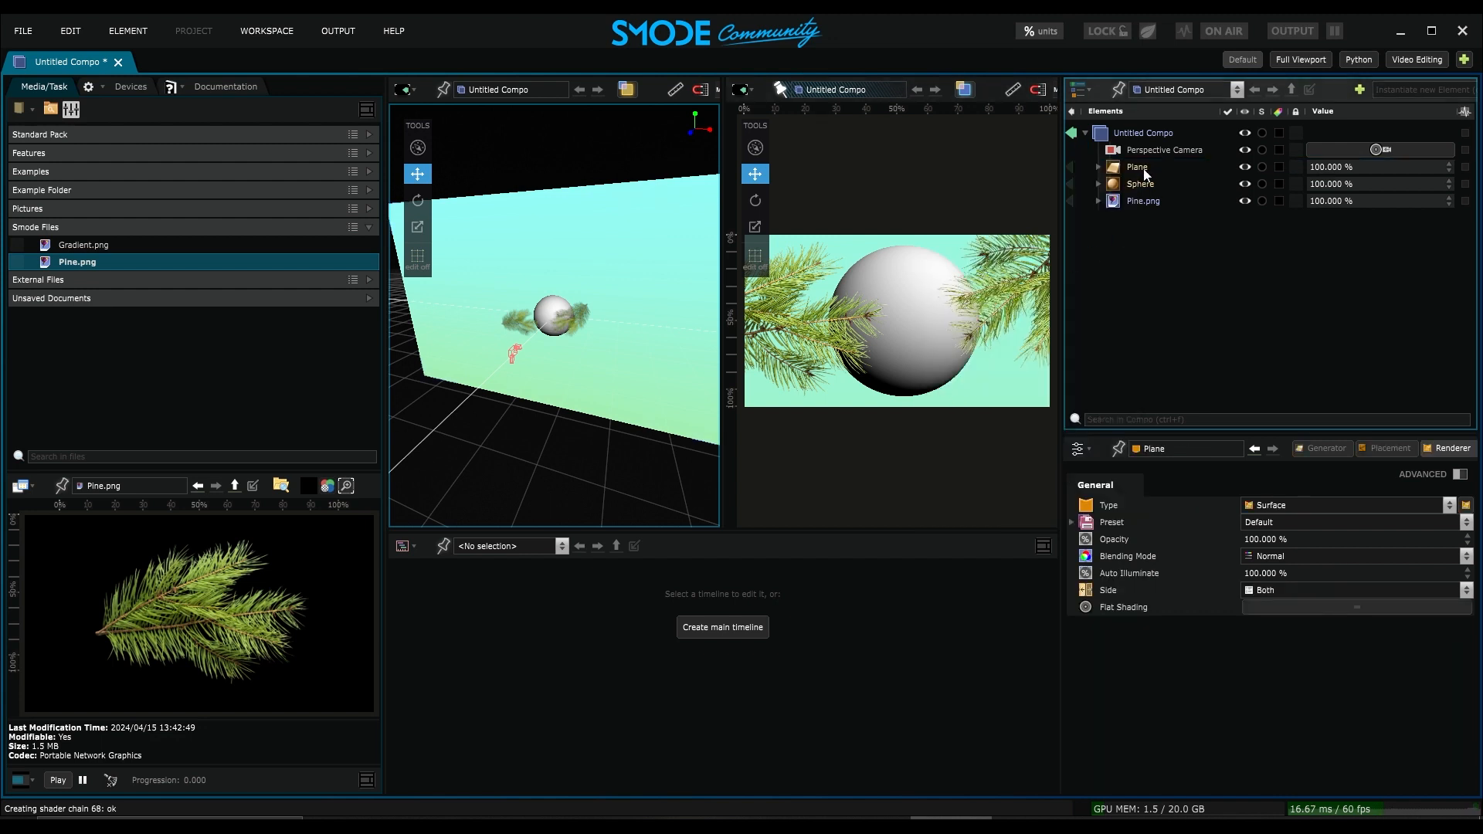
pyautogui.click(1097, 167)
pyautogui.click(1177, 200)
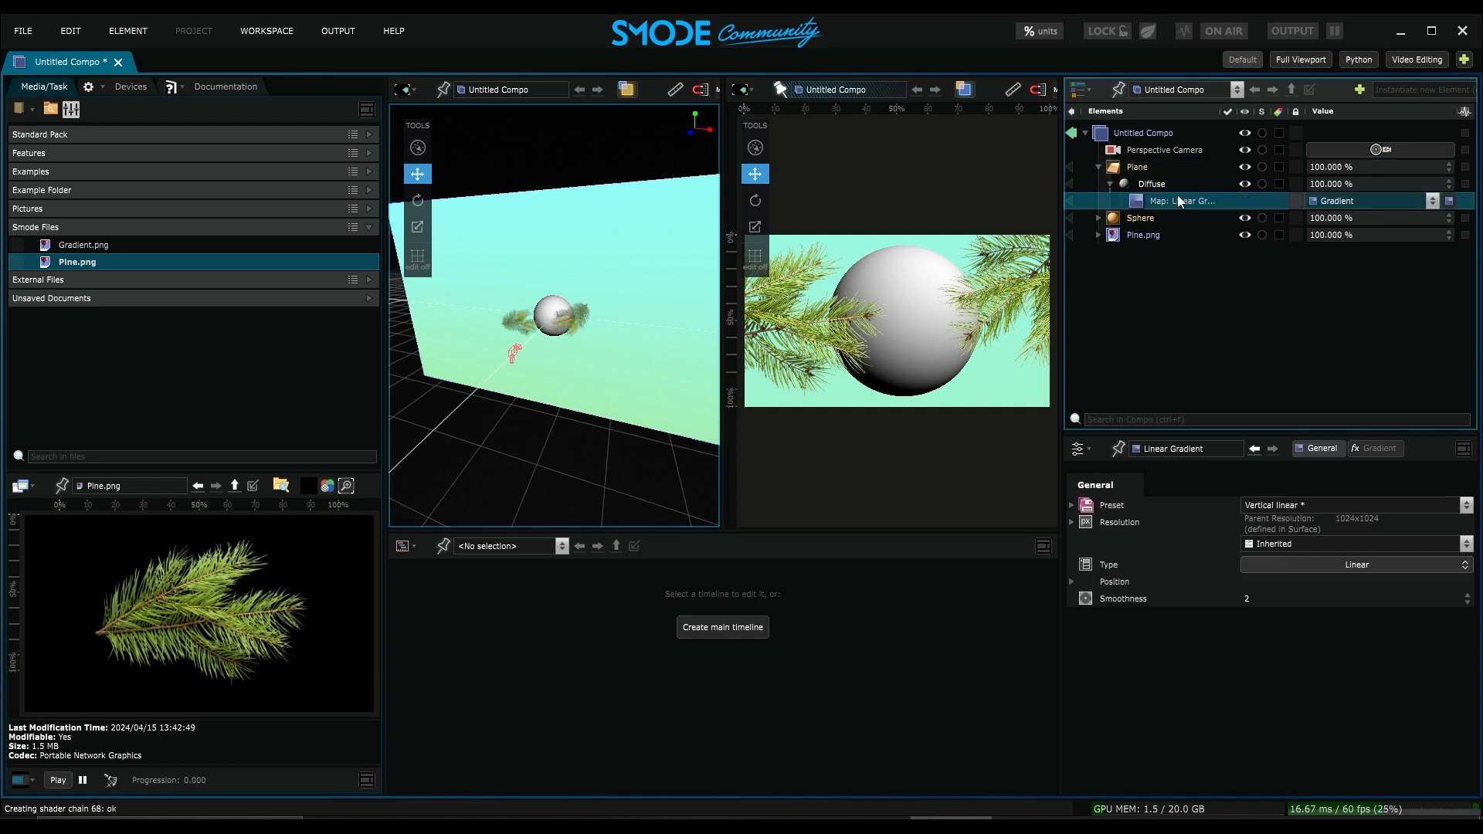
pyautogui.click(1129, 169)
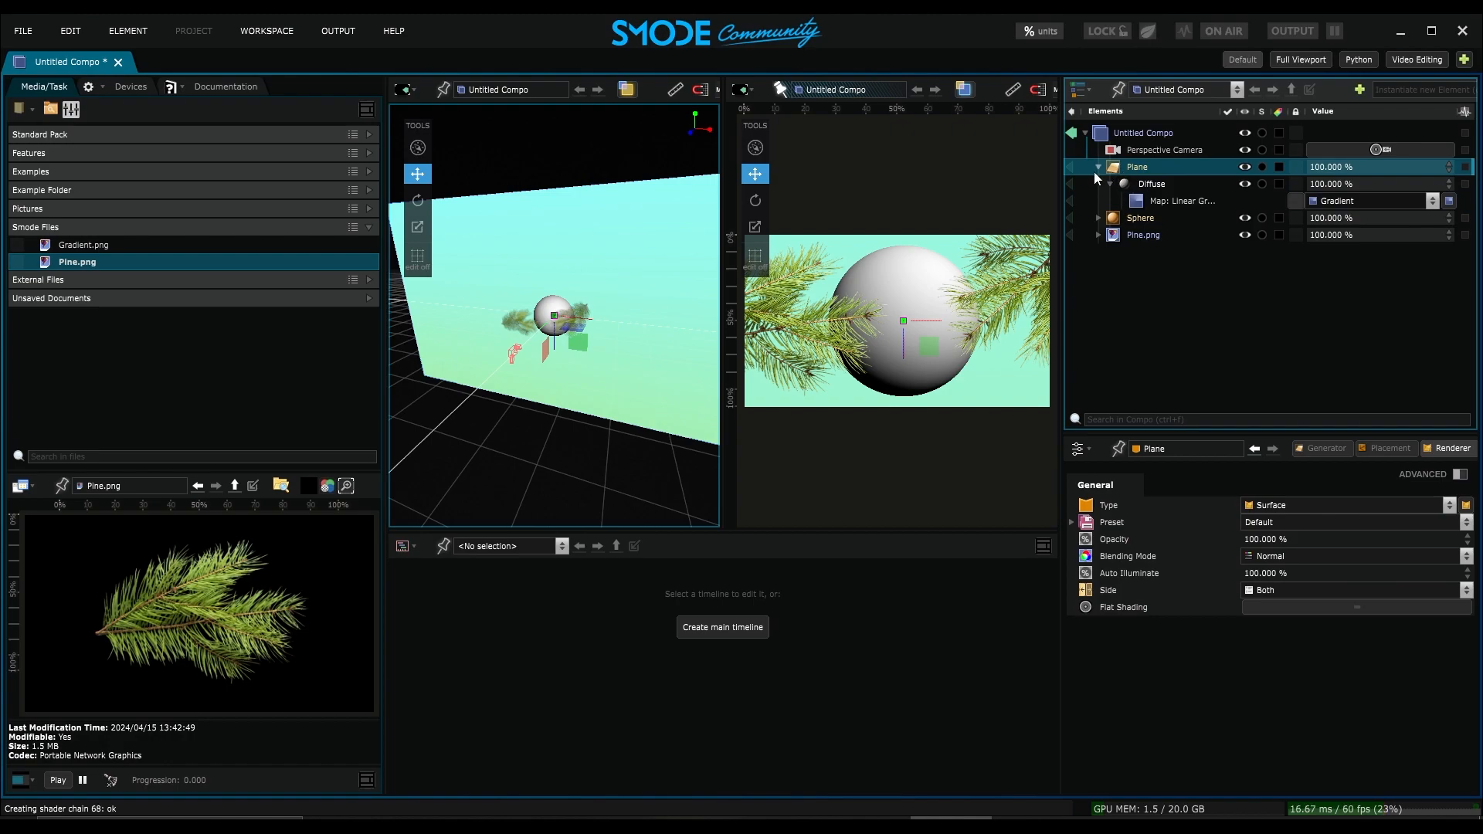